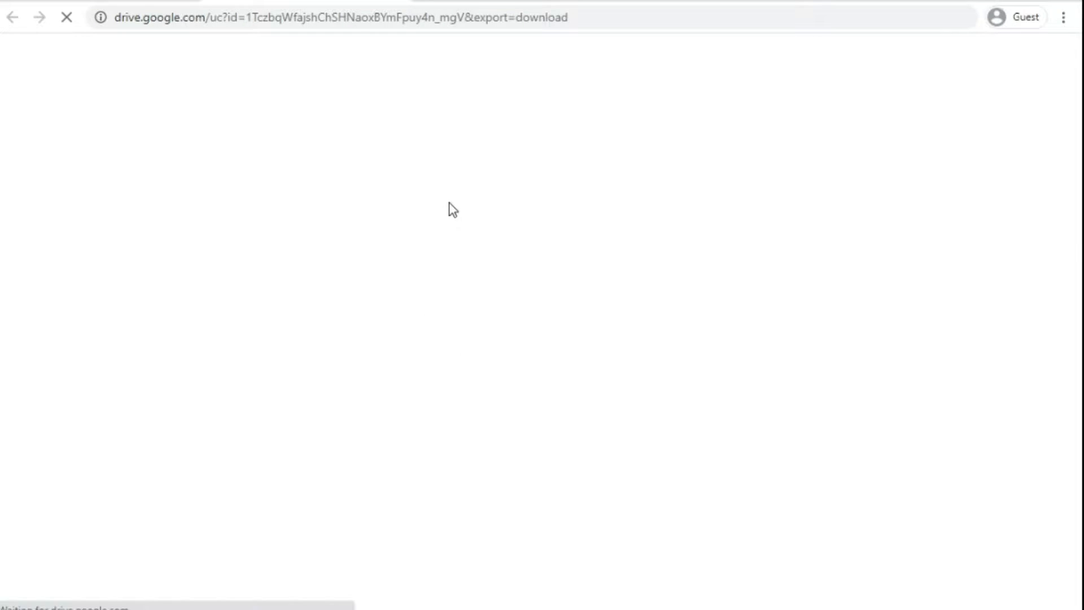
Launch the downloaded EPSON Resetter Tool and open the adjustment program for the printer group that includes the L210
click(420, 206)
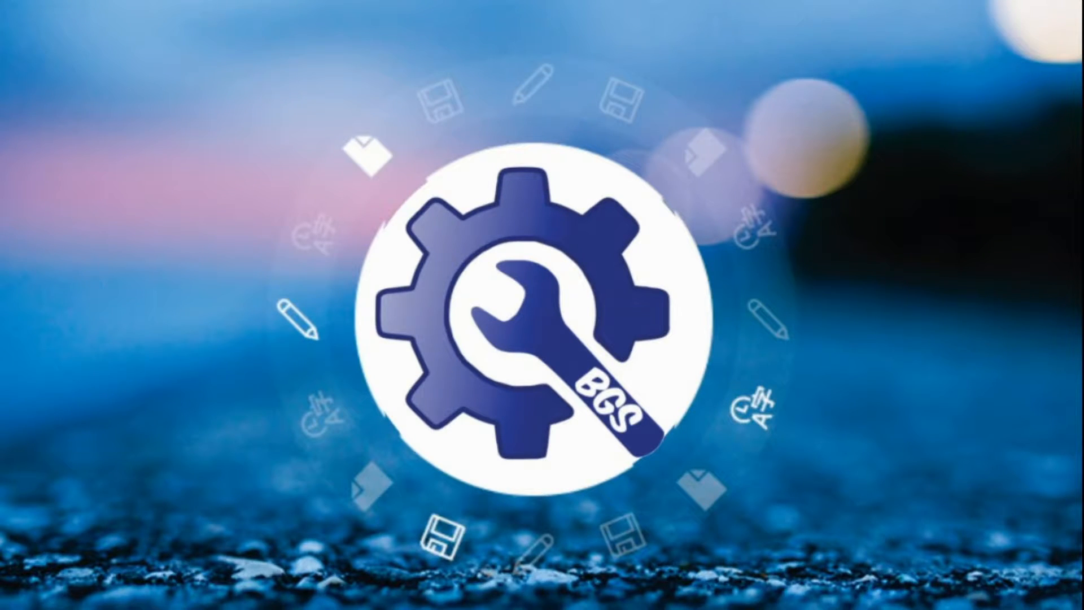
drag(262, 202, 256, 184)
click(252, 297)
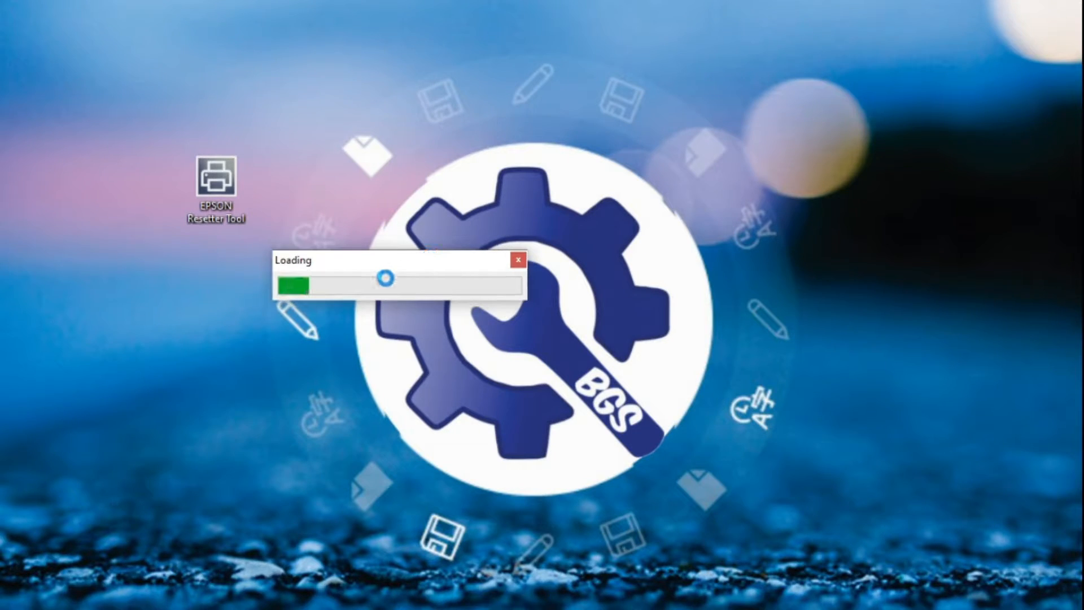
drag(426, 254, 506, 157)
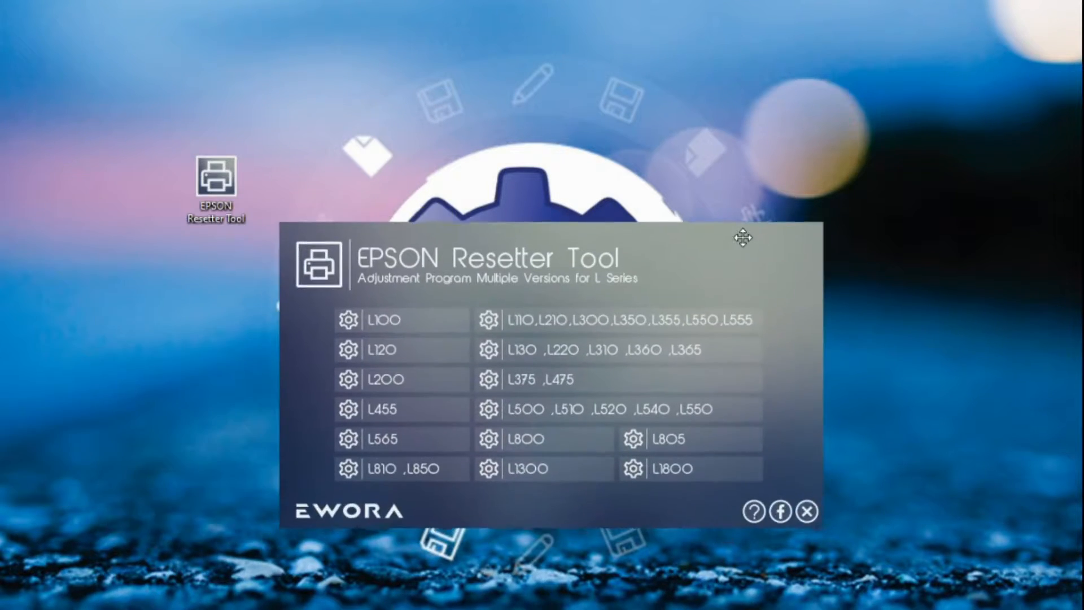
drag(744, 235, 774, 134)
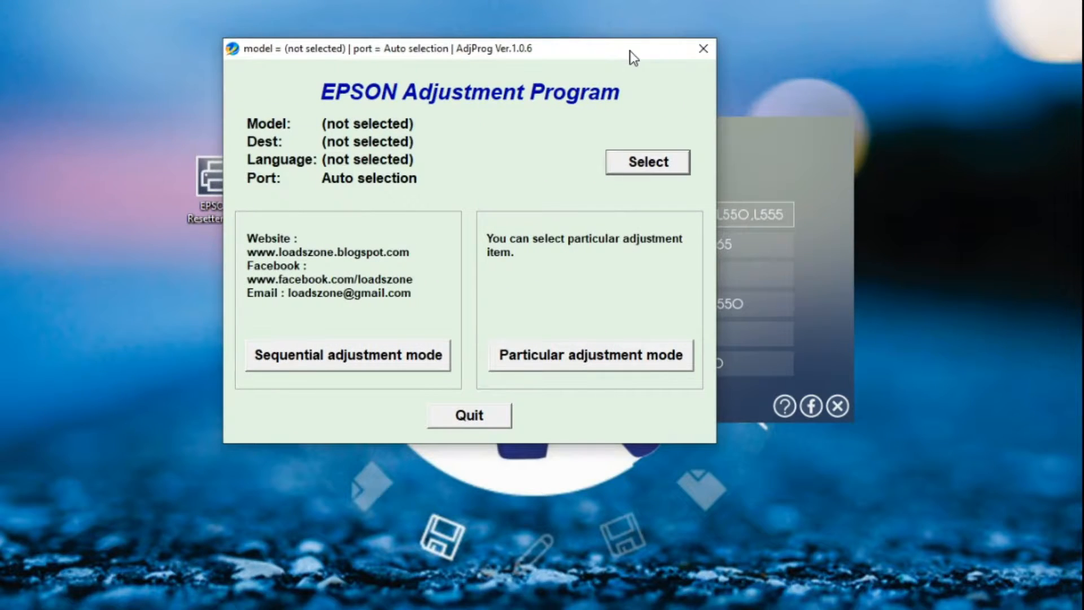
Select the L210 printer model and the USB001 (L210 Series) port for the adjustment program
click(631, 164)
click(644, 326)
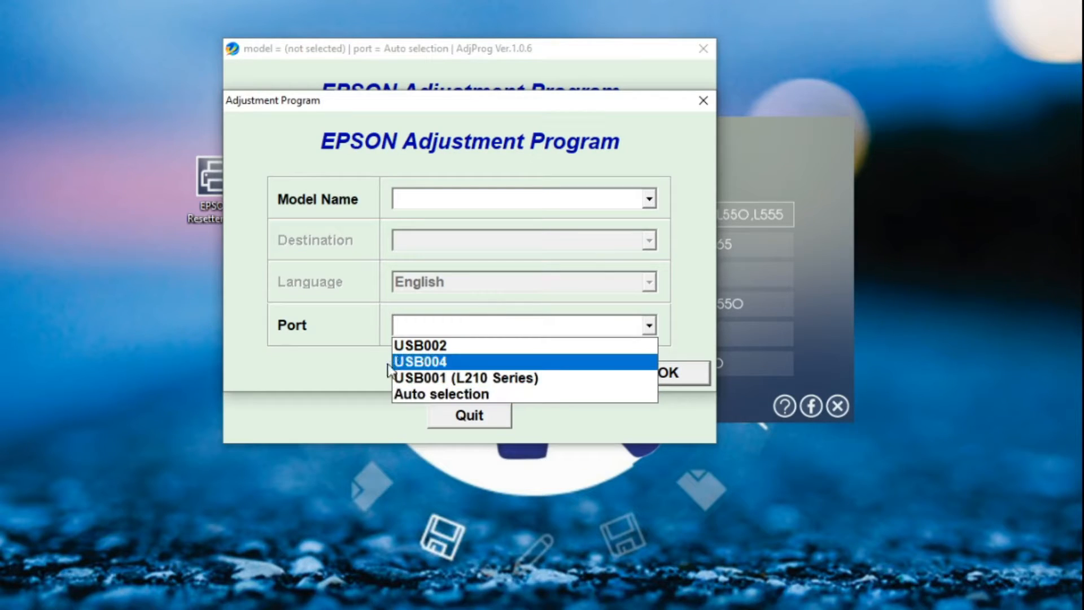
click(535, 326)
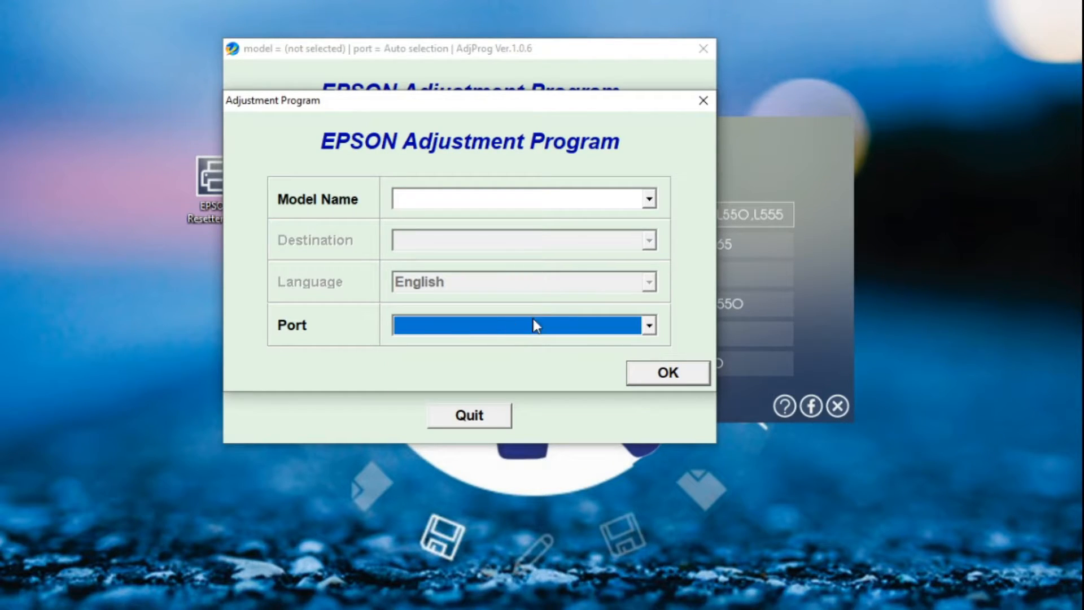
click(620, 330)
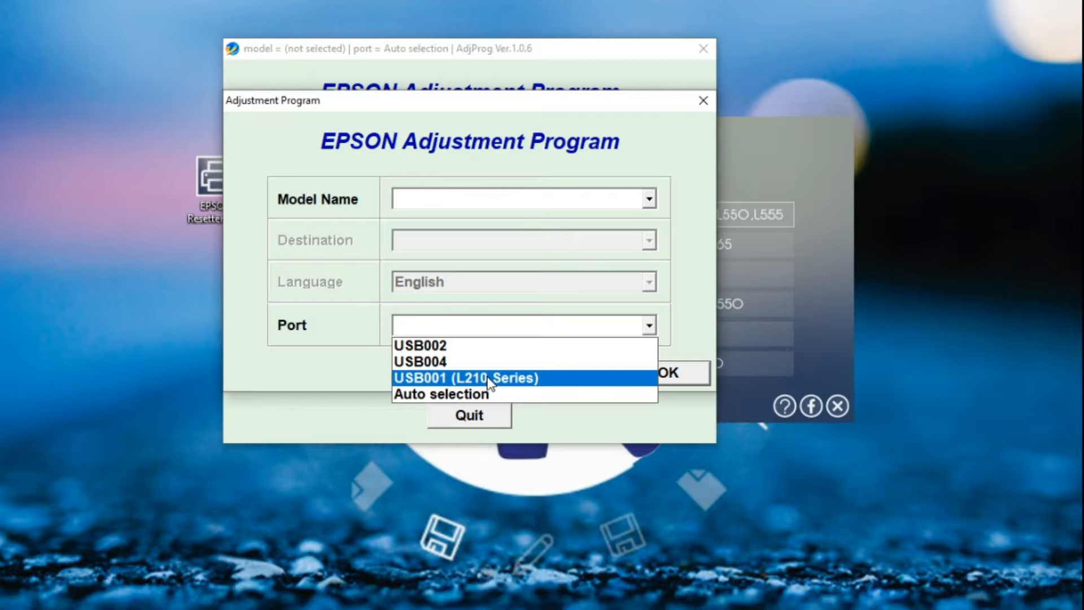
click(488, 379)
click(438, 205)
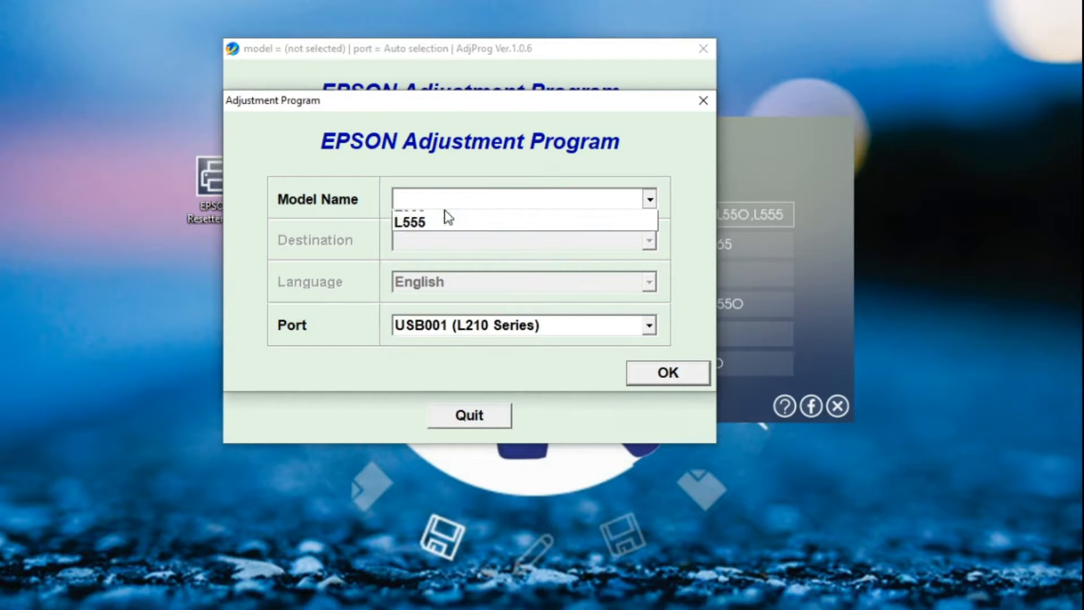
click(467, 240)
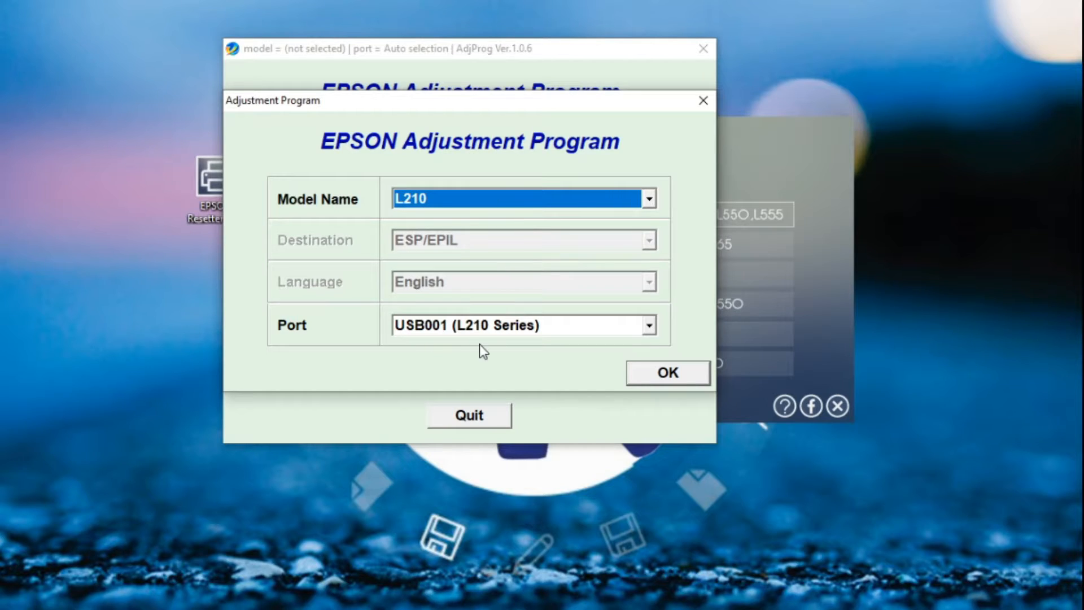
click(657, 373)
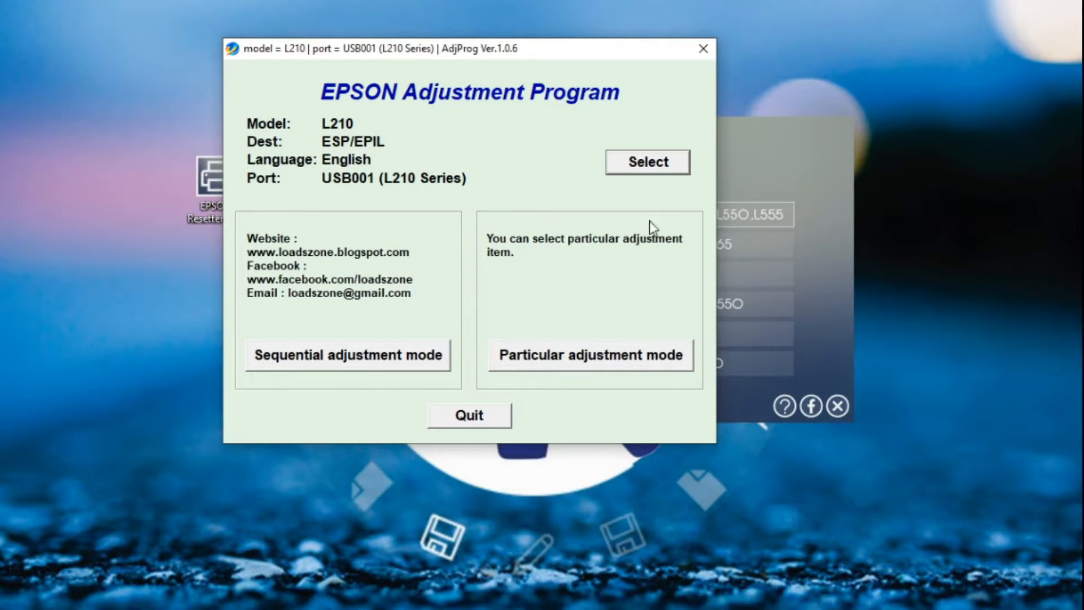
Enter the particular adjustment mode and open the Waste ink pad counter maintenance item
click(602, 362)
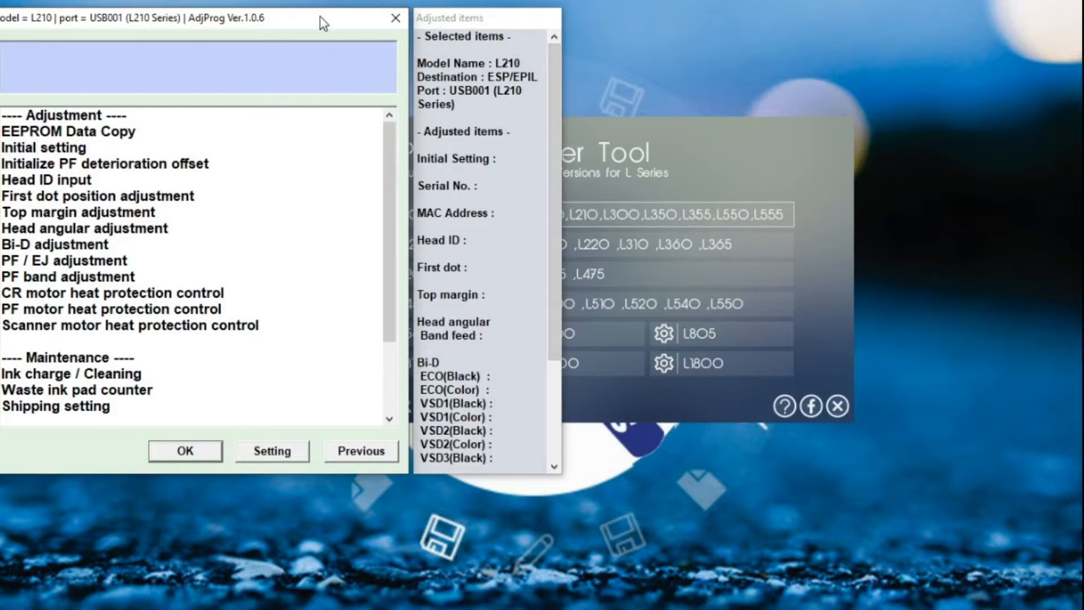
drag(321, 17, 561, 36)
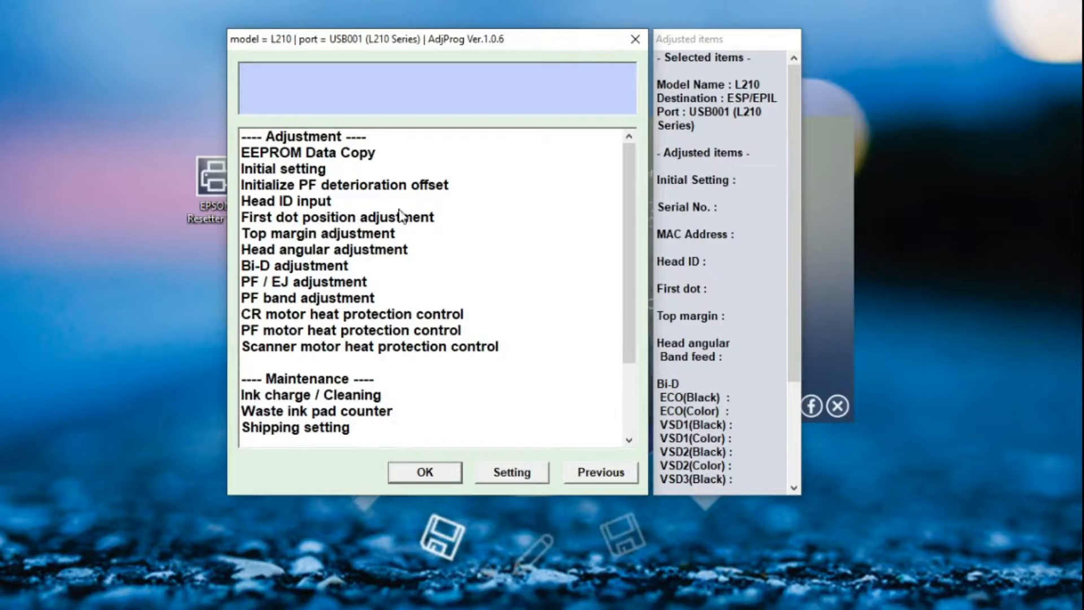
scroll(401, 265, down, 2)
scroll(415, 269, up, 2)
scroll(339, 373, down, 2)
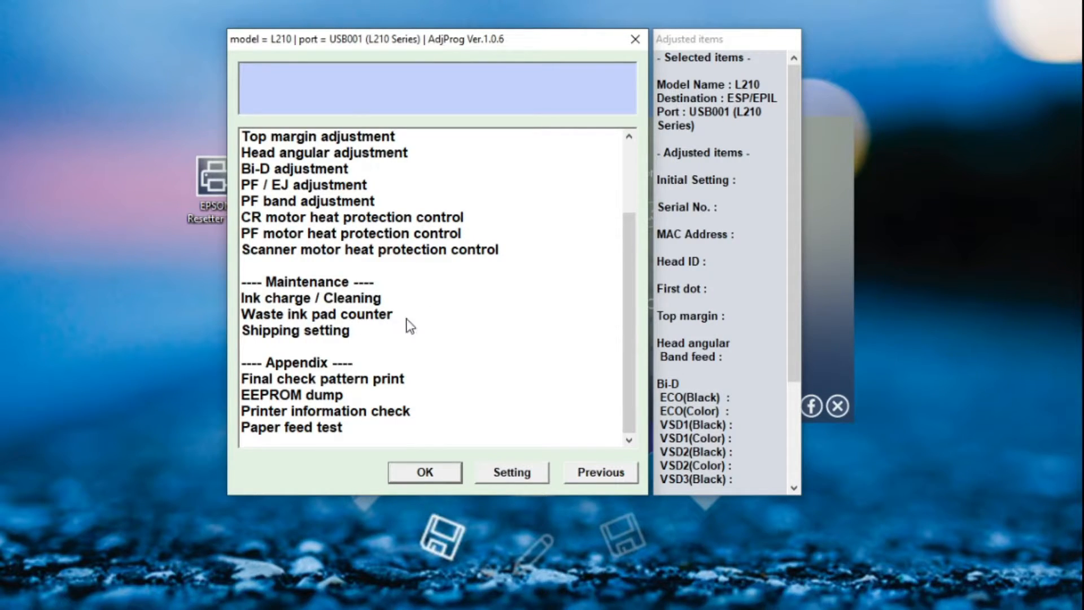
click(382, 316)
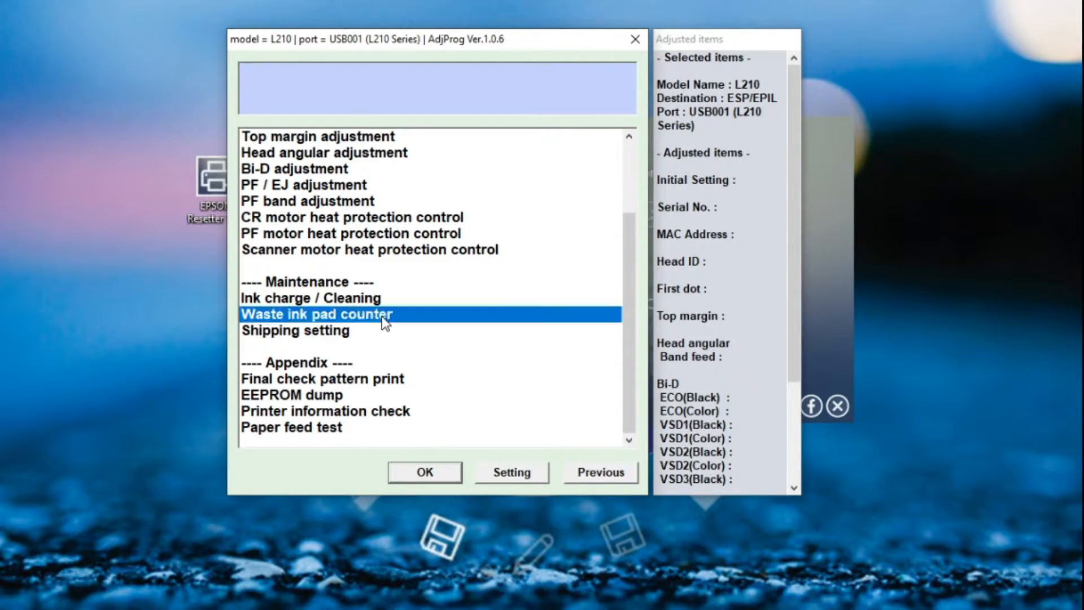
click(424, 481)
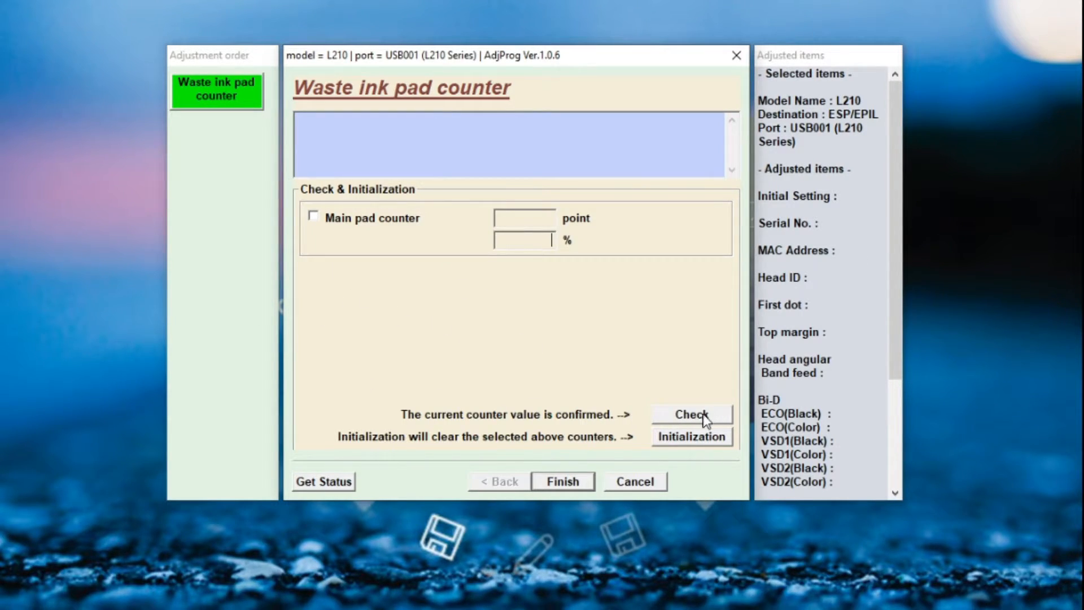
Check the waste ink pad counter value, initialize the main pad counter and finish the maintenance item
click(681, 421)
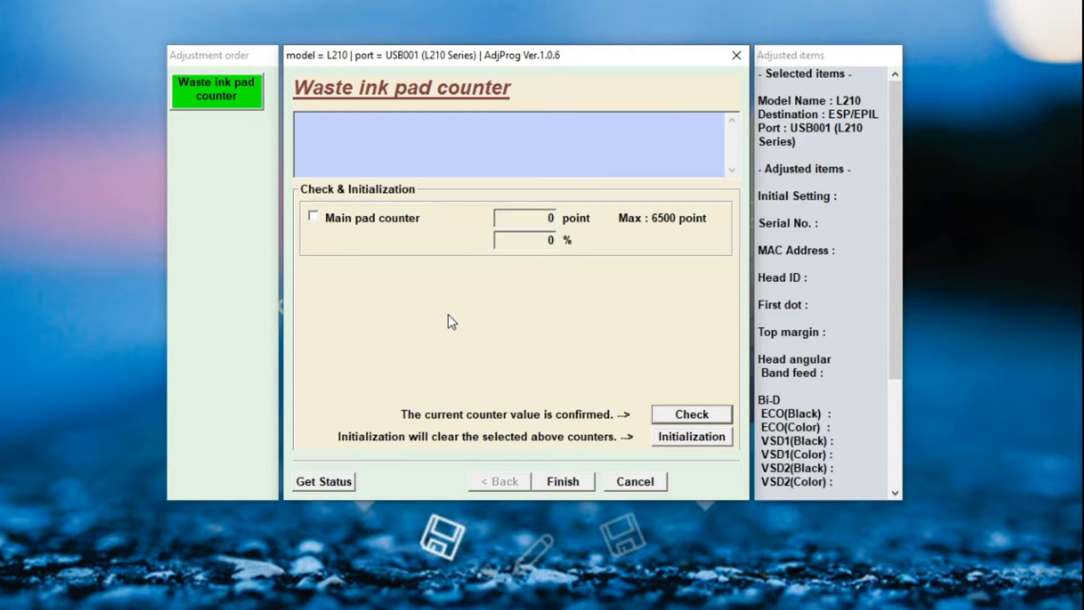
click(313, 217)
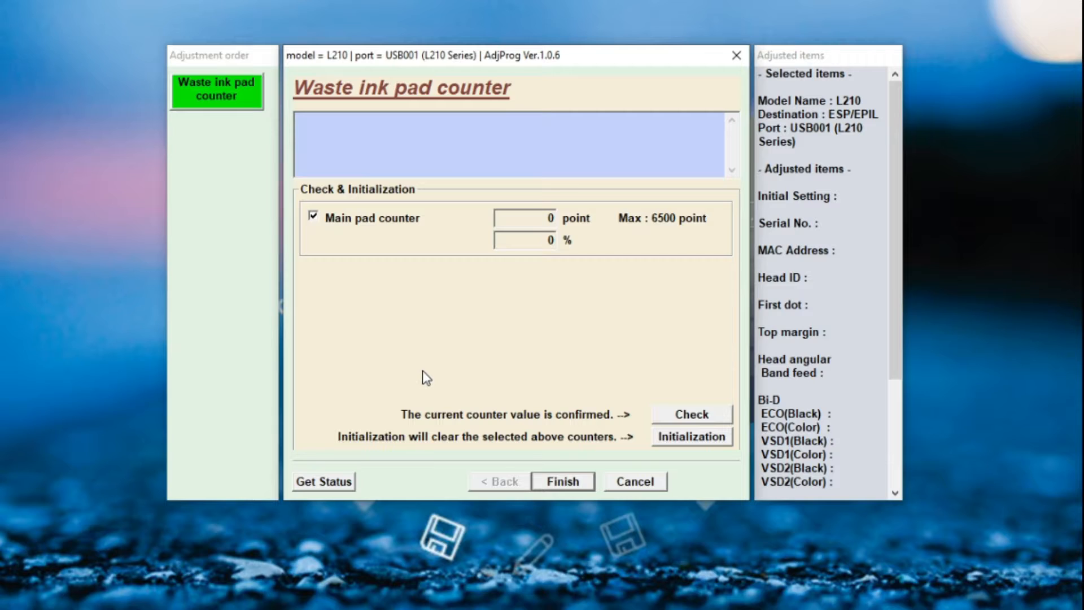
click(684, 441)
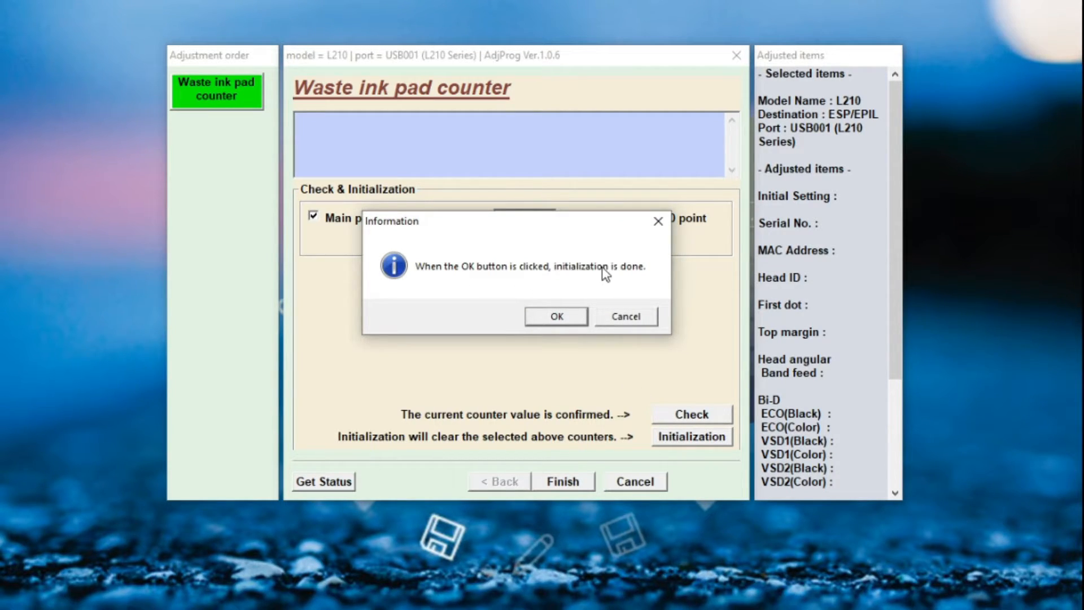
click(557, 316)
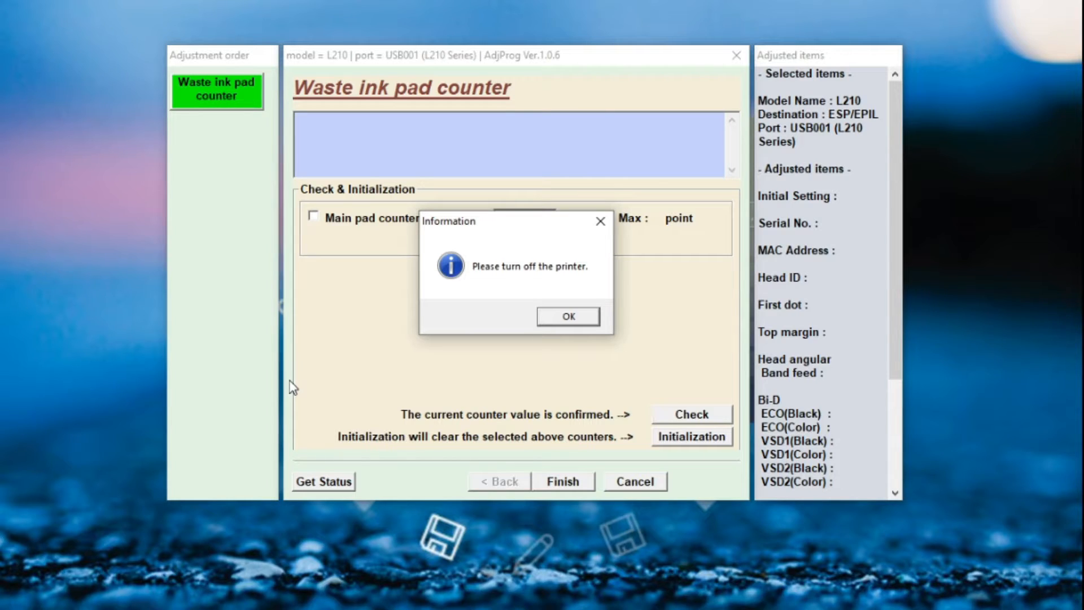
click(565, 317)
click(580, 316)
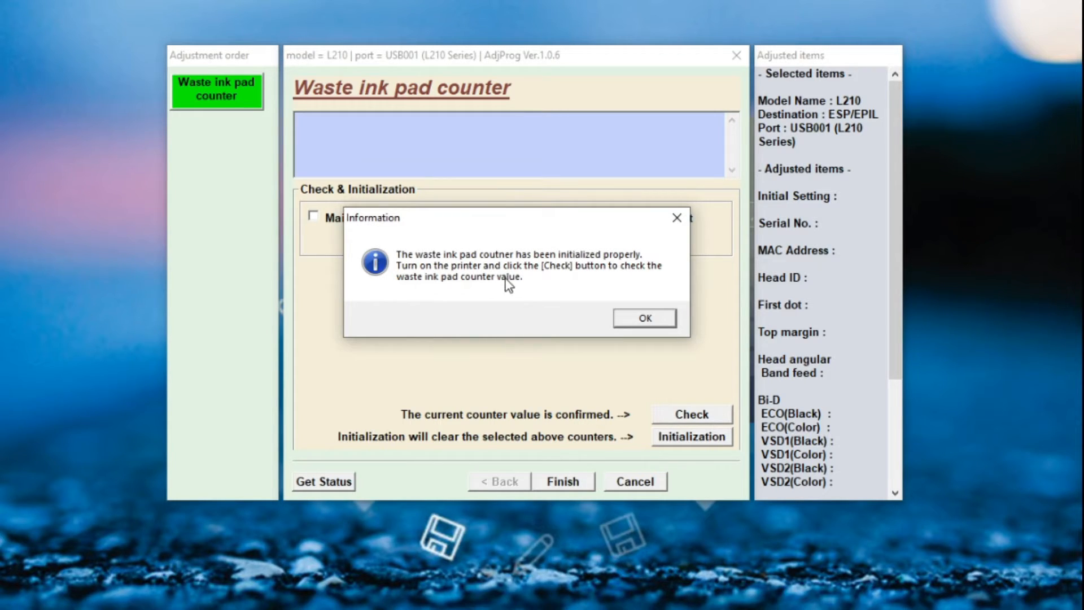
click(636, 326)
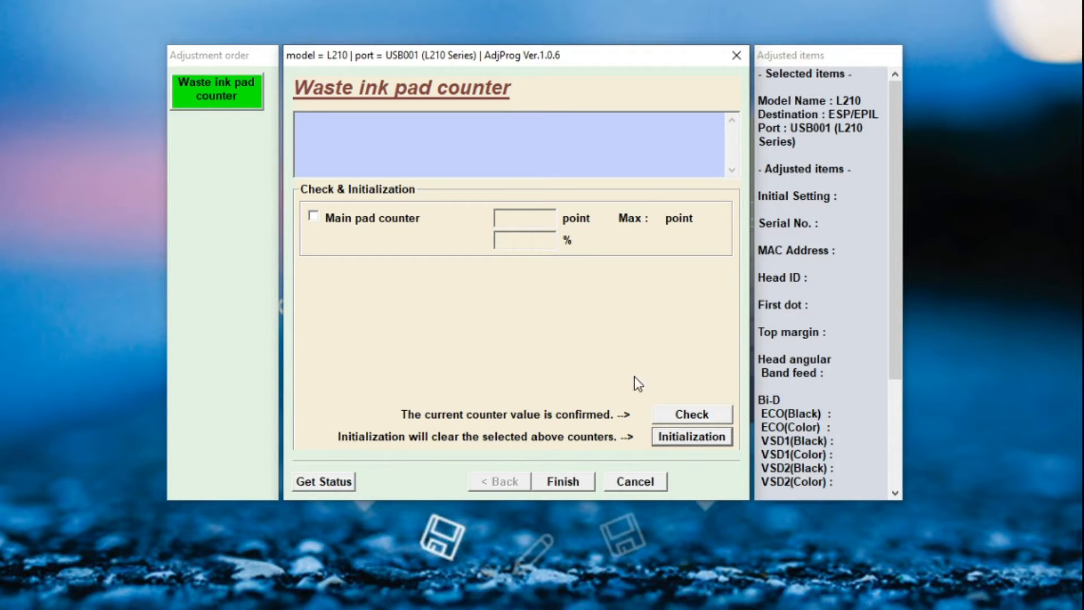
click(577, 481)
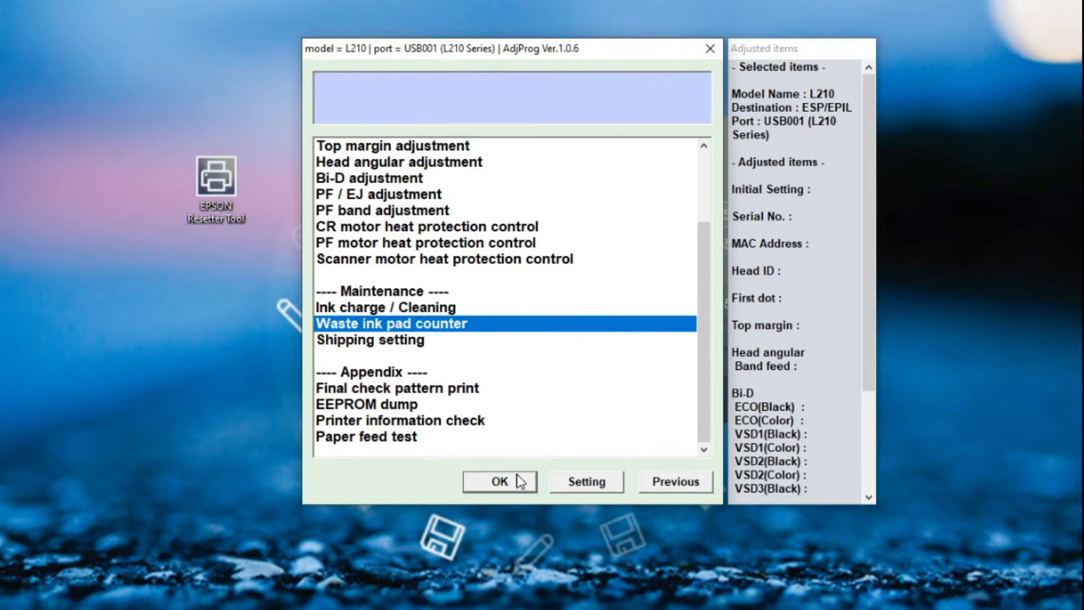
click(500, 481)
drag(373, 69, 649, 43)
click(538, 455)
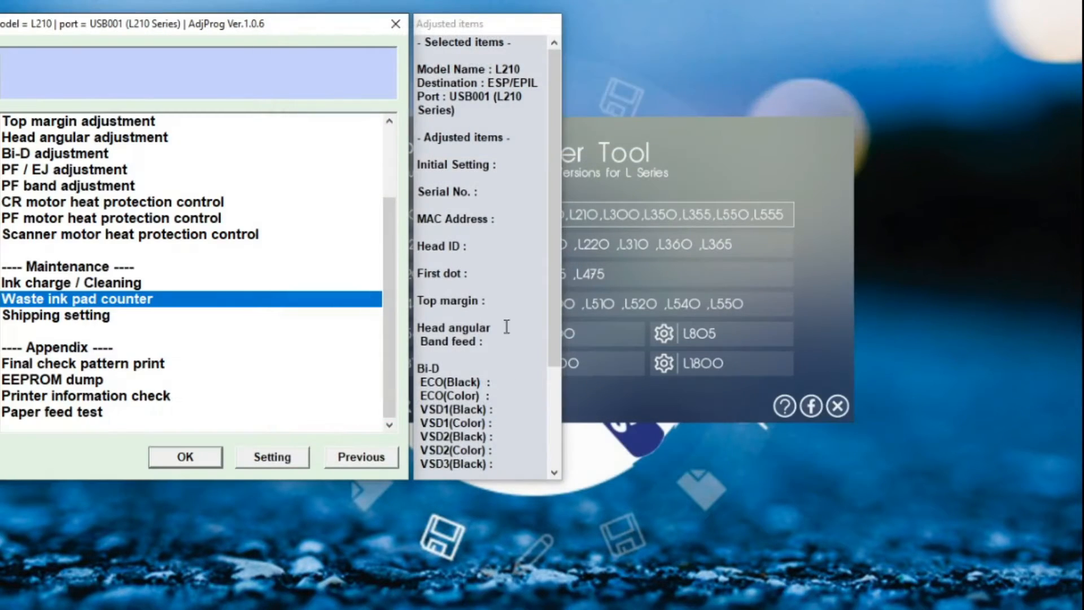
Open the Ink charge / Cleaning maintenance item from the adjustment list
drag(316, 36, 591, 32)
scroll(455, 310, up, 2)
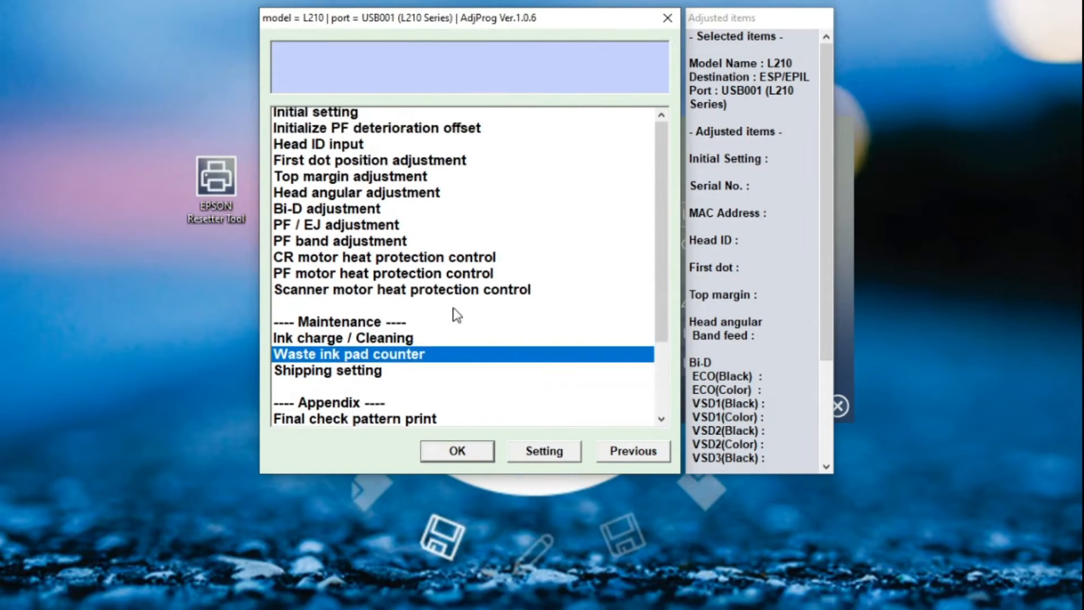
scroll(452, 311, down, 2)
click(382, 276)
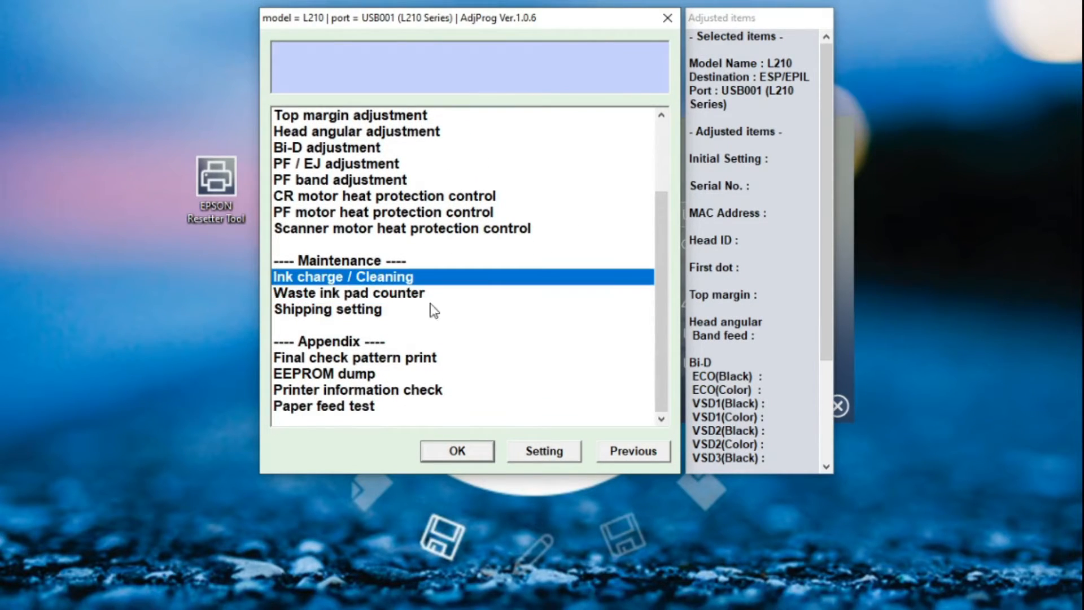
click(455, 451)
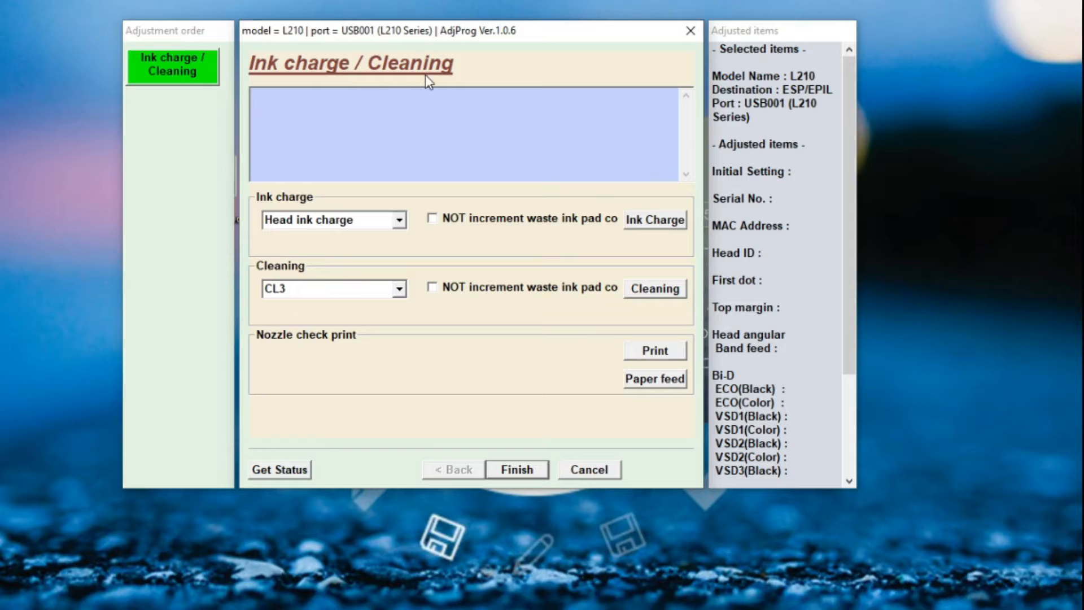
Get the printer's status, read the remaining ink amount for each colour and close the status window
click(302, 470)
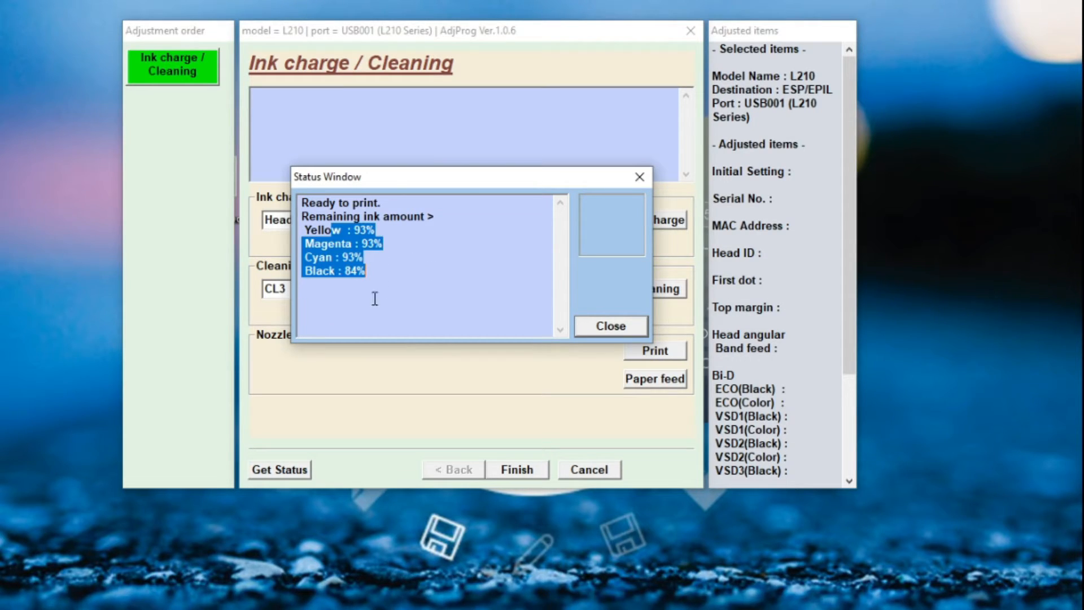
click(347, 257)
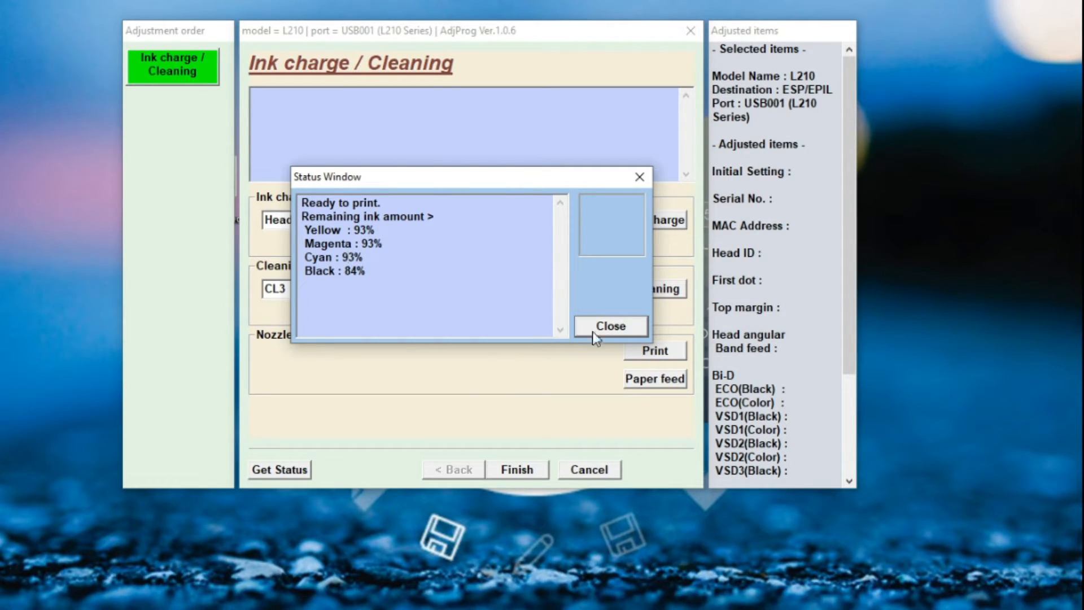
click(611, 327)
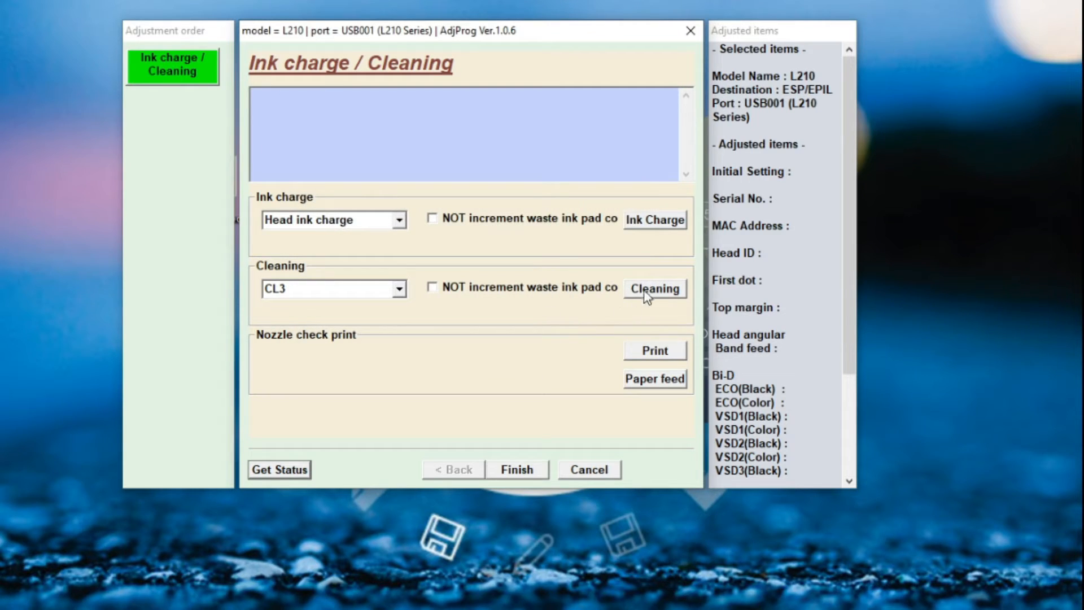
Examine the available cleaning and ink charge types without changing them, and finish the Ink charge / Cleaning item
click(405, 288)
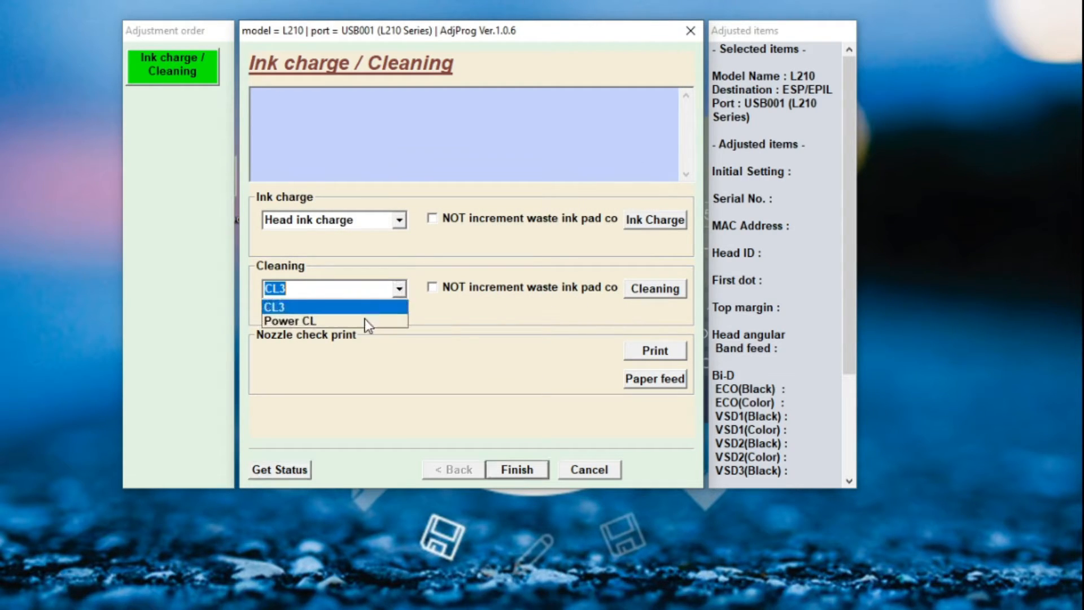
click(399, 302)
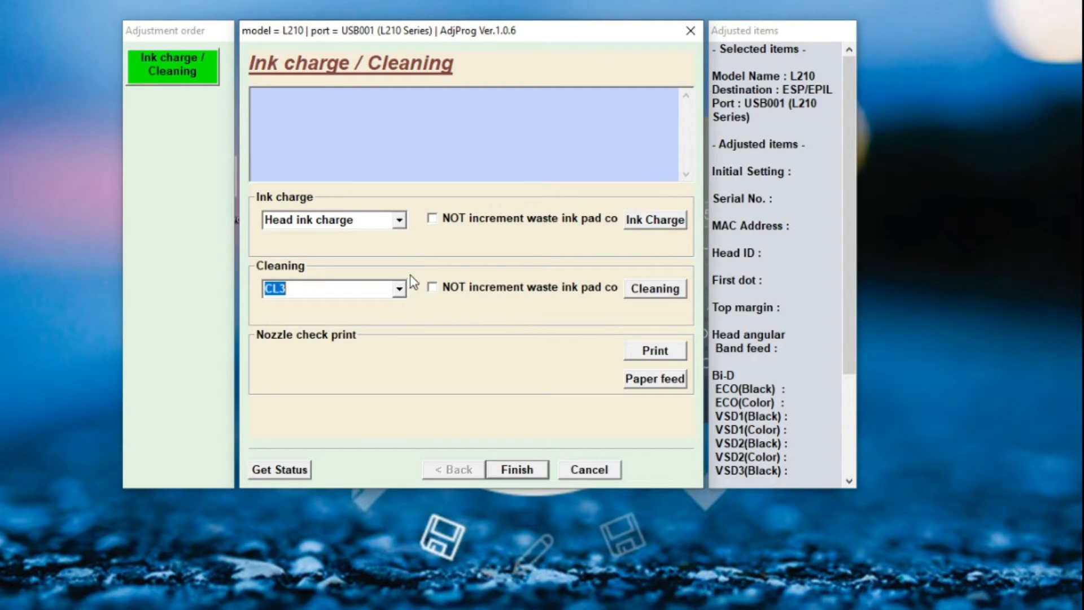
click(399, 221)
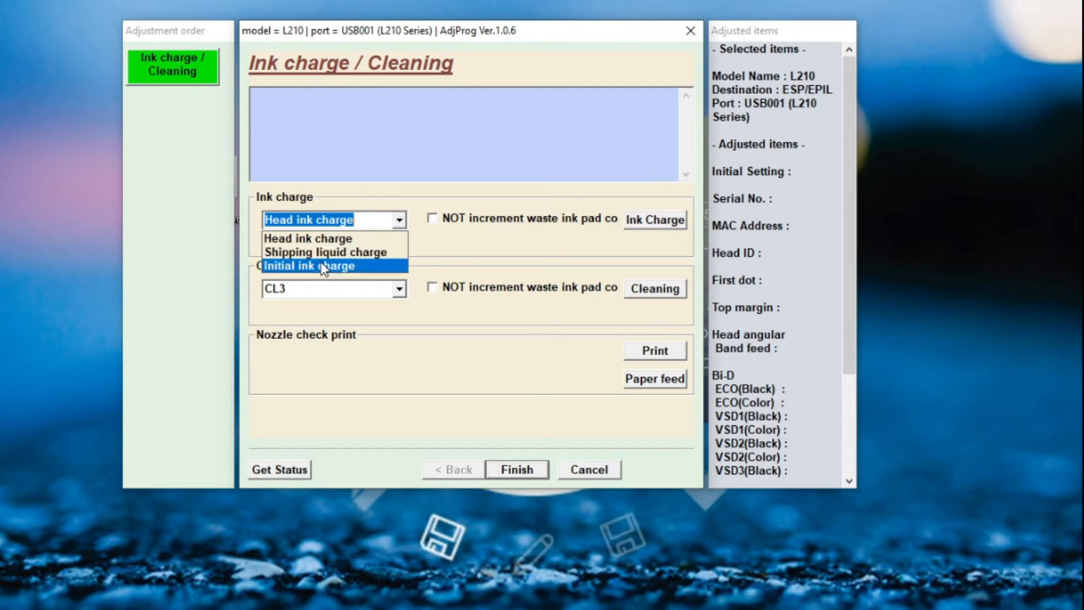
click(399, 222)
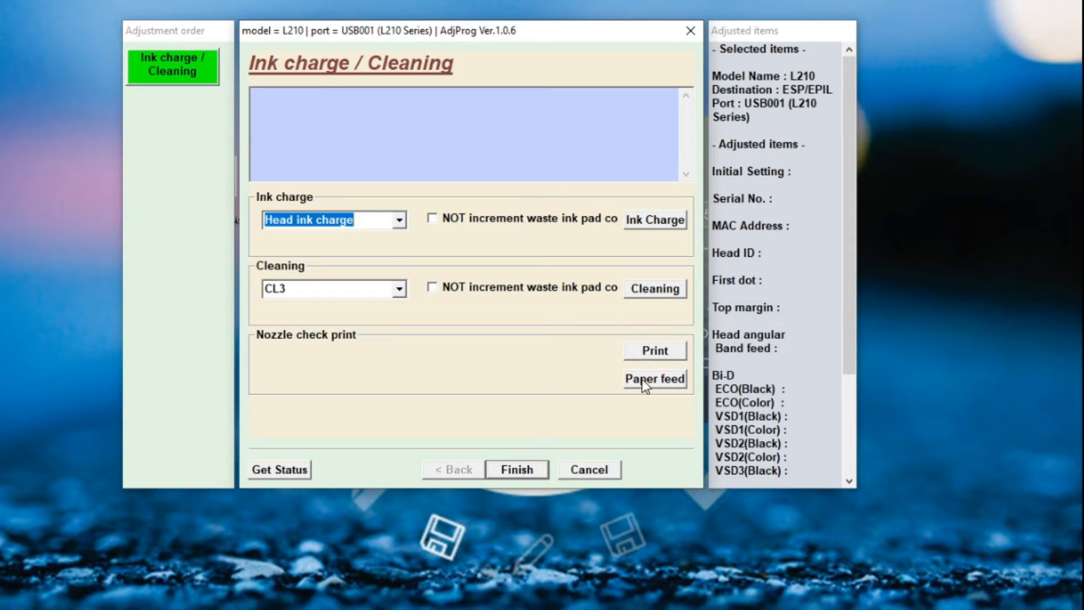
click(512, 466)
Open the Shipping setting maintenance item from the adjustment list and move its window fully into view
drag(274, 37, 552, 18)
scroll(404, 346, up, 2)
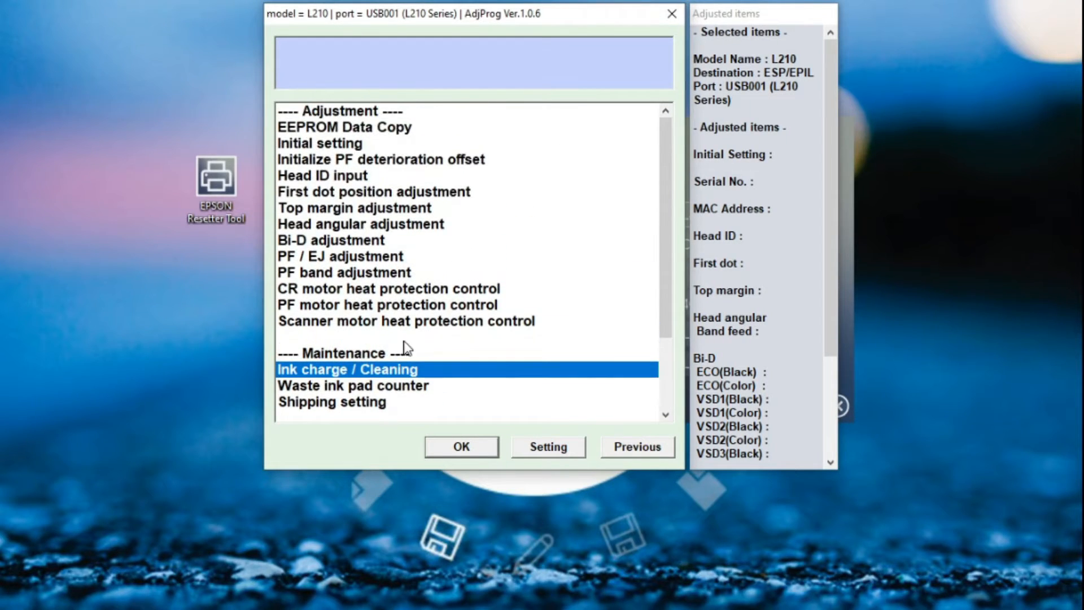
scroll(404, 345, down, 2)
click(359, 306)
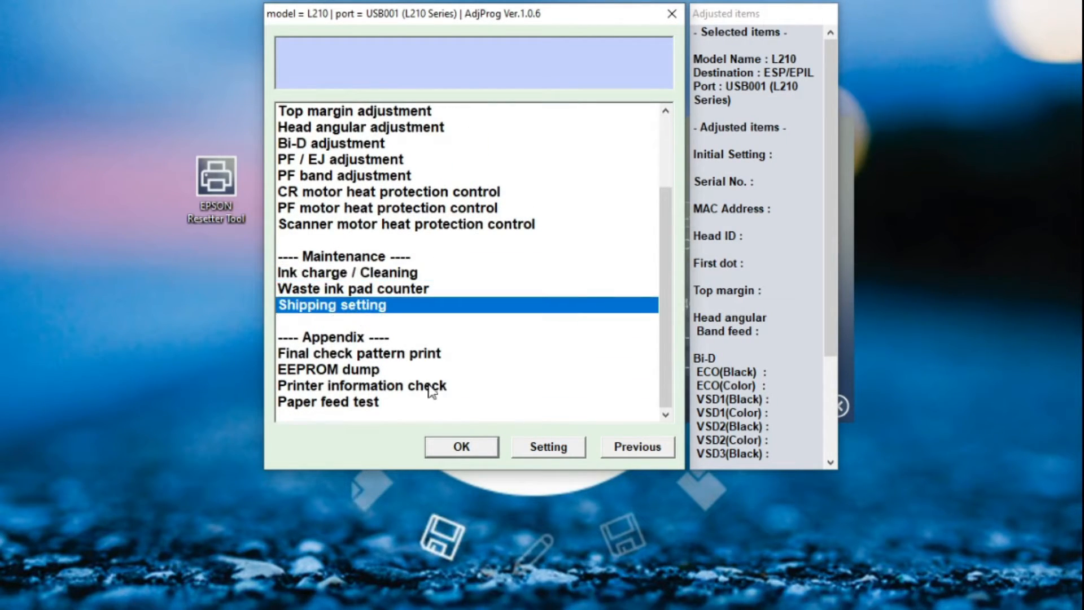
click(462, 446)
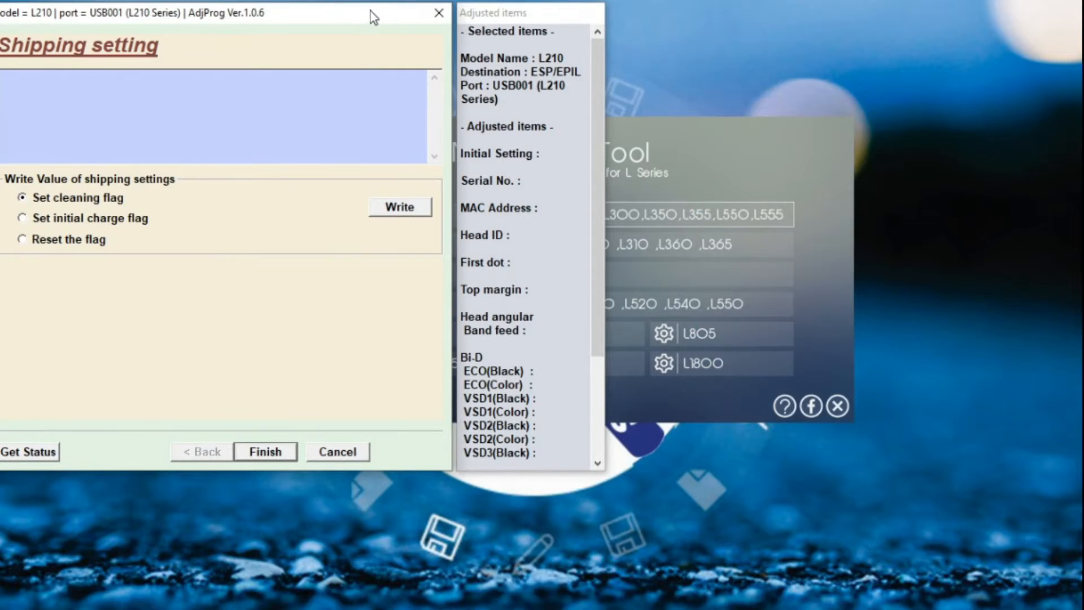
drag(370, 11, 683, 100)
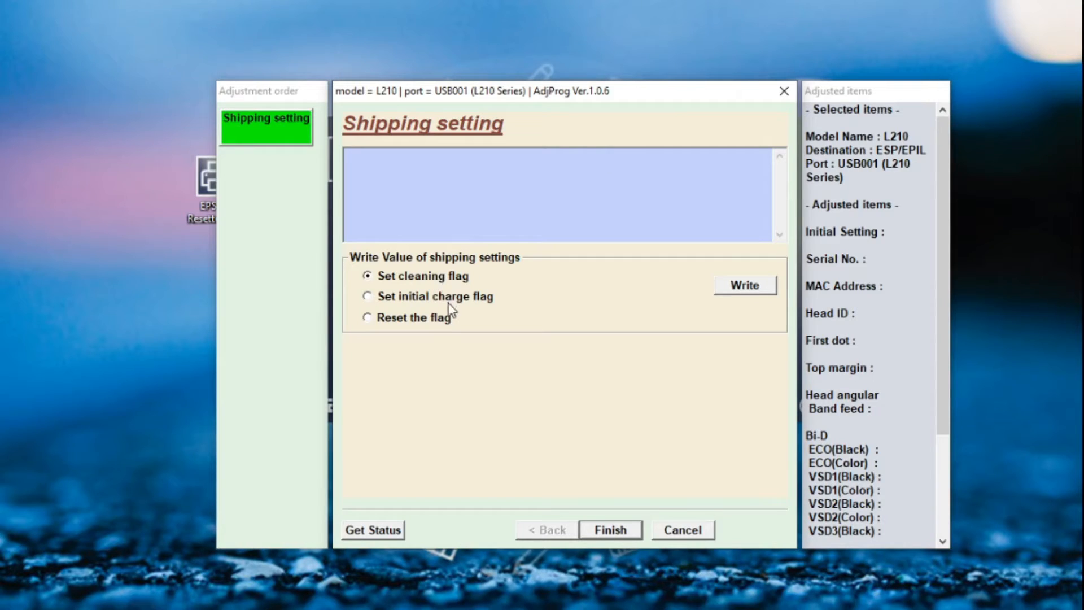
Get the printer's status, close the status window and finish the Shipping setting item without writing a flag
click(380, 530)
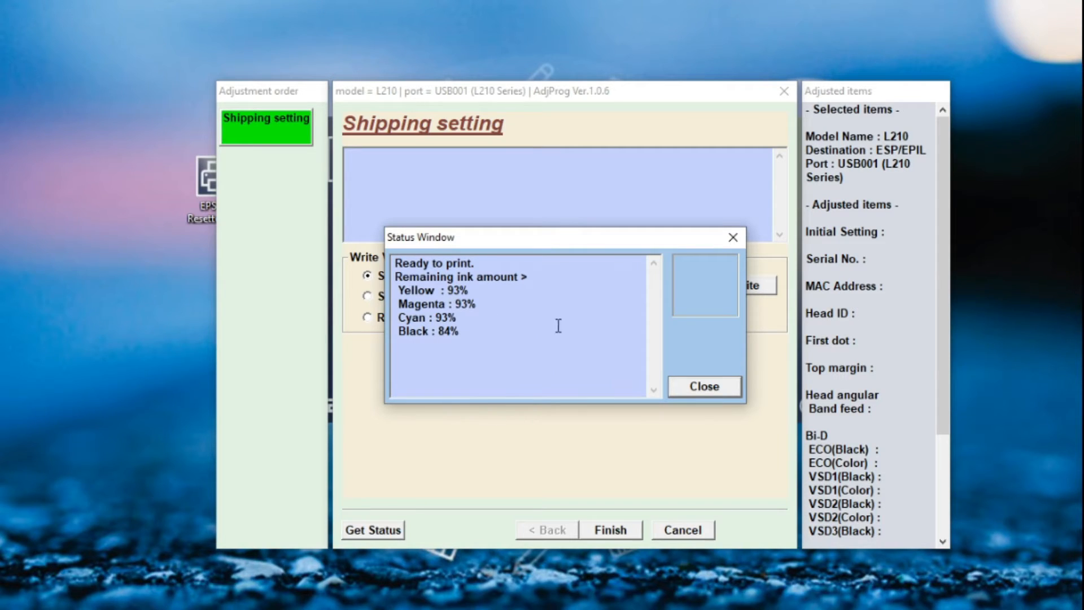
click(704, 386)
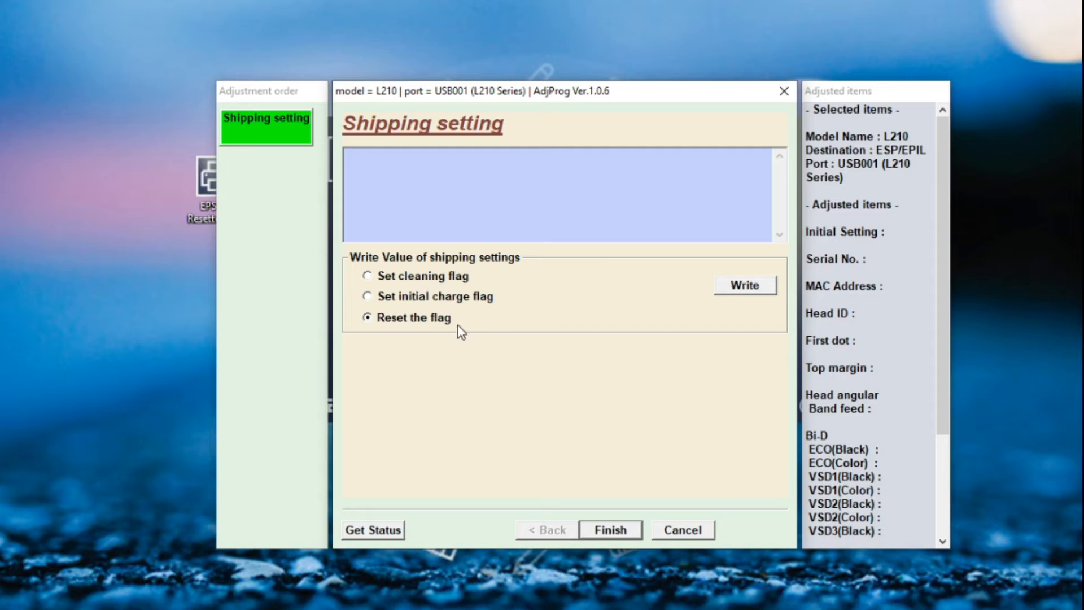
click(610, 529)
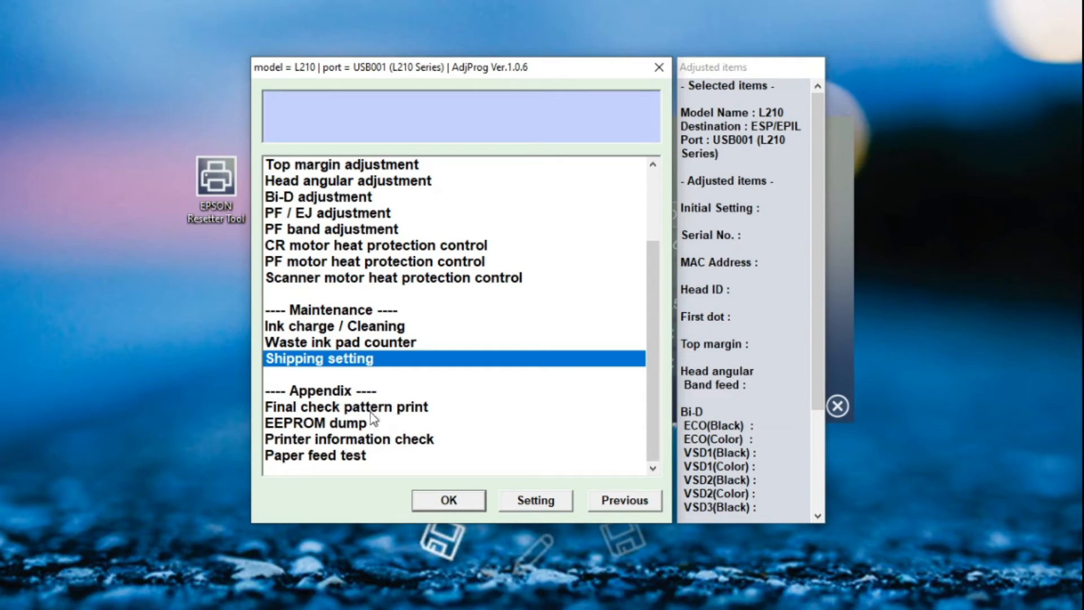
Open the Printer information check item from the Appendix and move its window fully into view
click(465, 440)
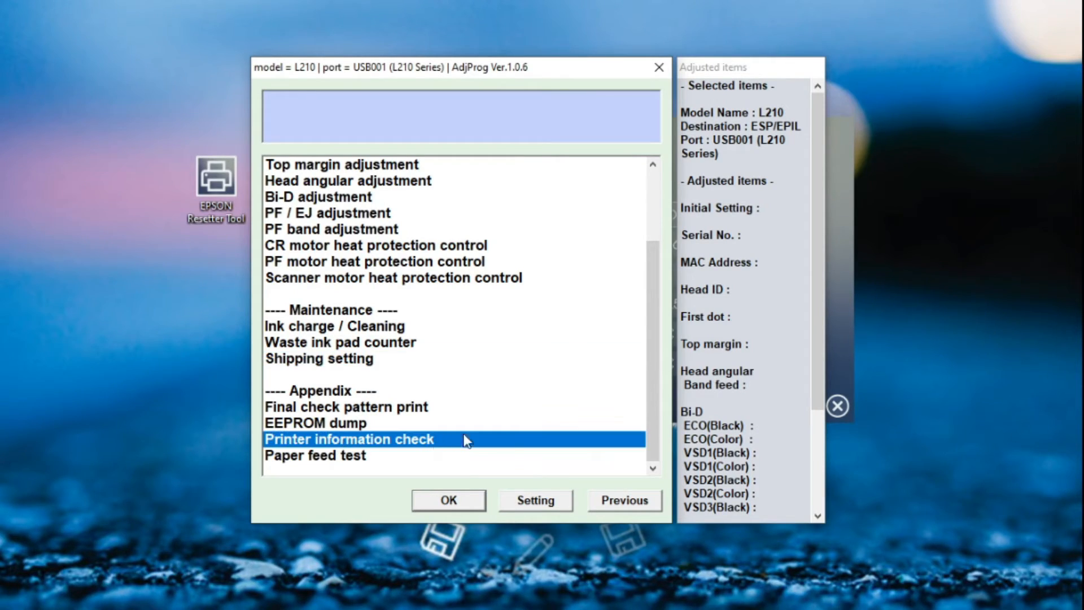
click(353, 459)
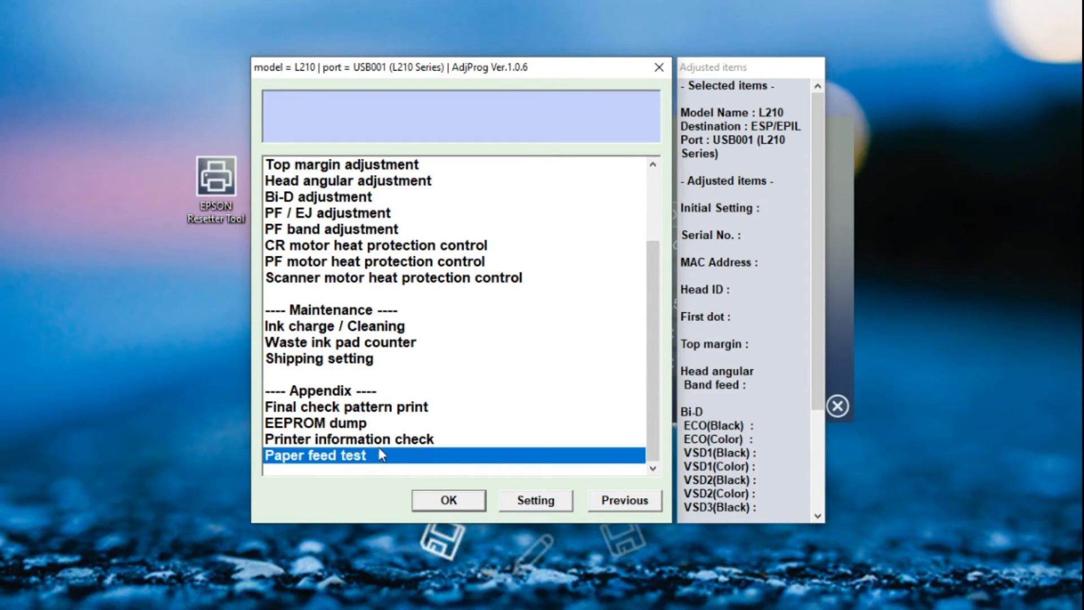
click(409, 442)
click(462, 508)
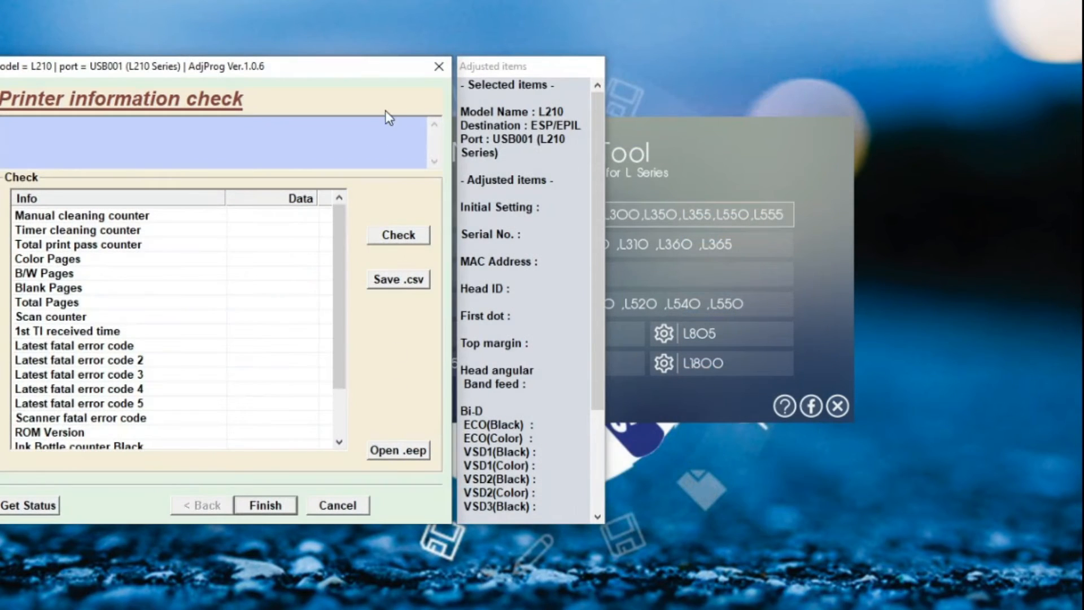
drag(384, 81, 634, 77)
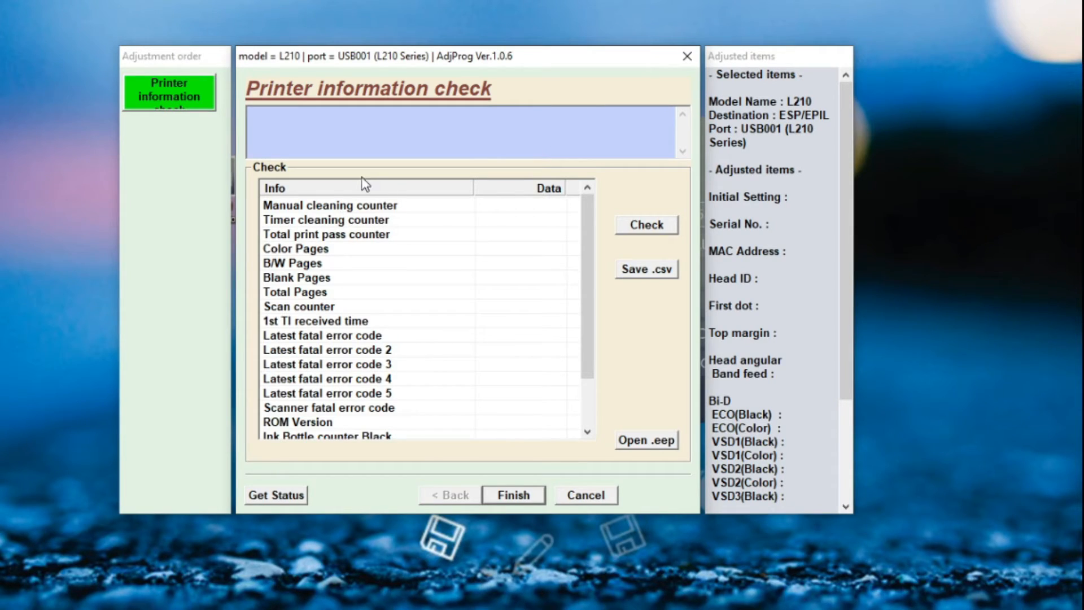
Read the printer's ink status, close the status window and run the check to load the printer information data
click(283, 496)
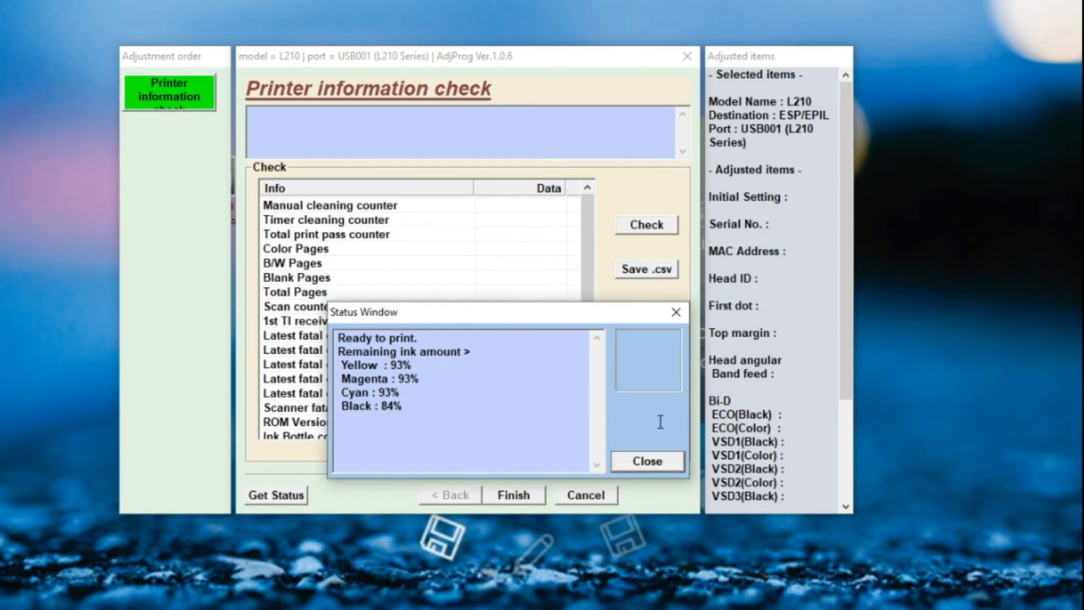
click(648, 463)
click(488, 322)
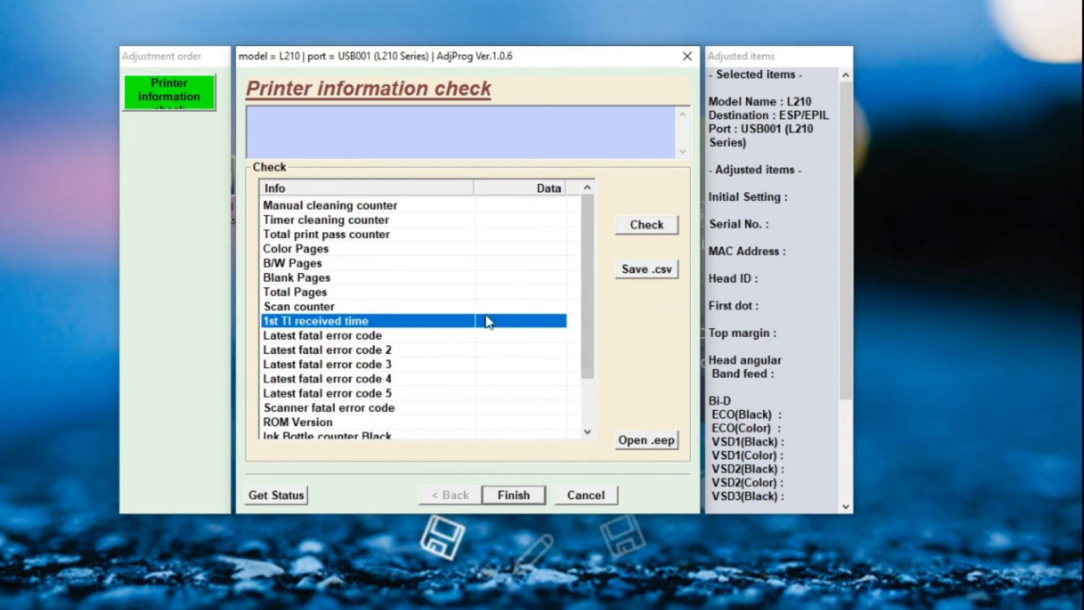
click(638, 226)
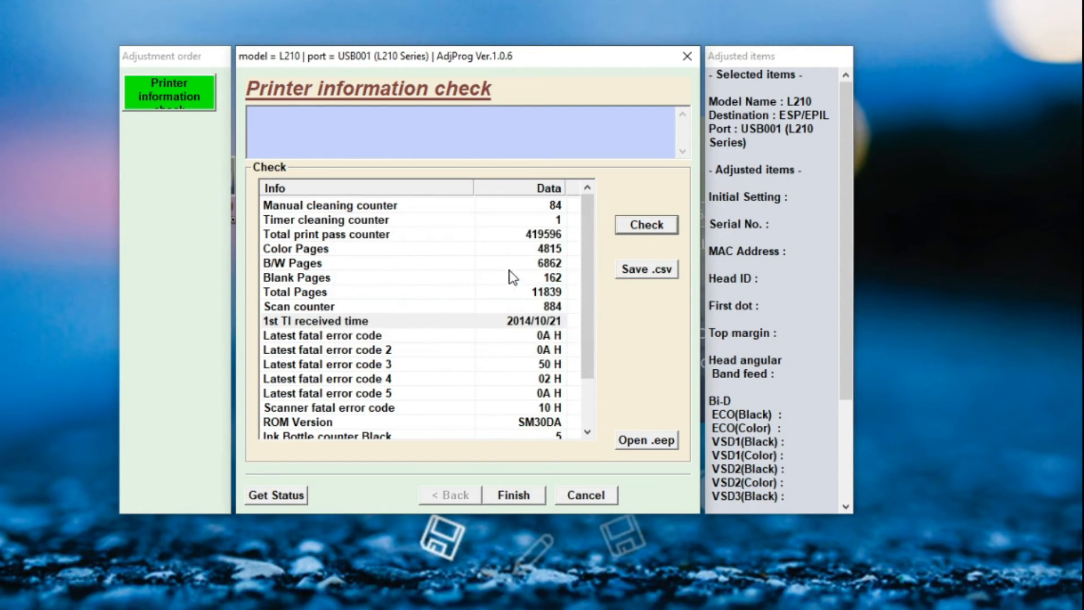
Examine the print pass, cleaning, page and scan counters and the latest fatal error code in the printer information
click(362, 234)
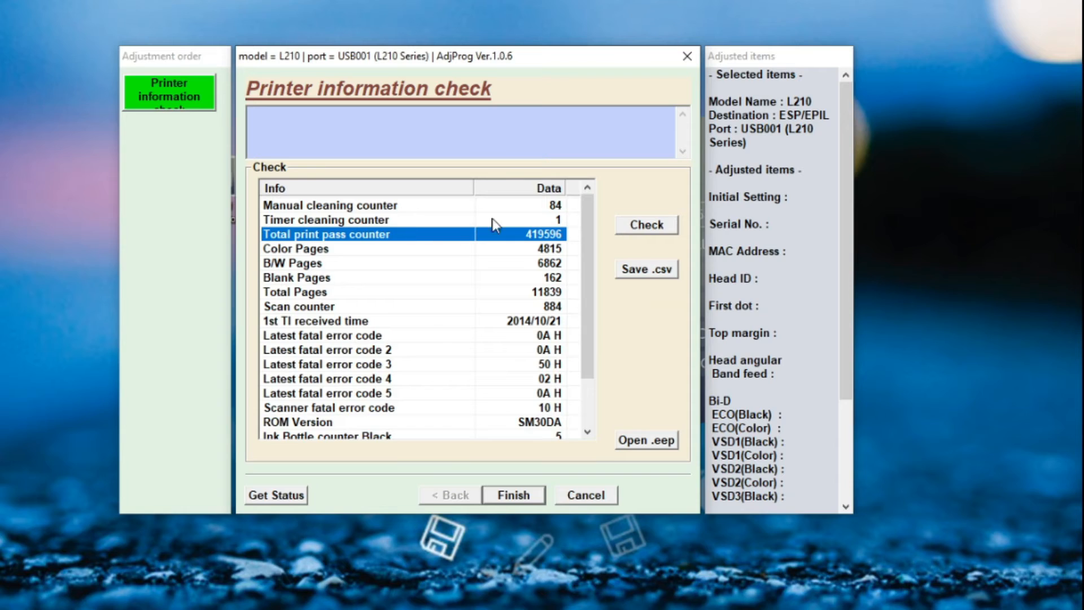
click(439, 220)
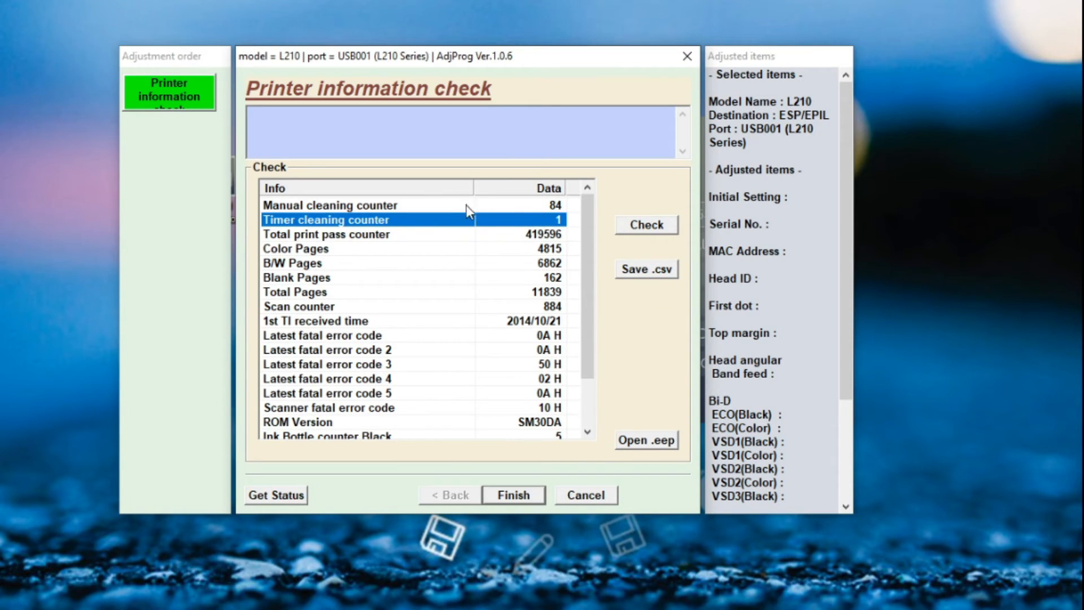
click(444, 206)
click(451, 250)
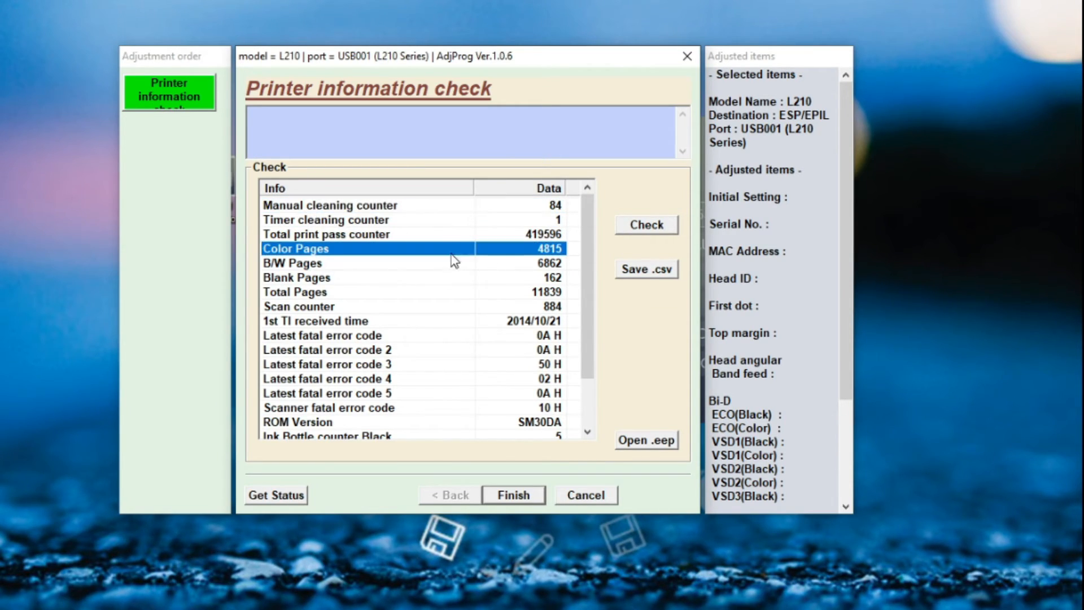
click(480, 293)
click(500, 308)
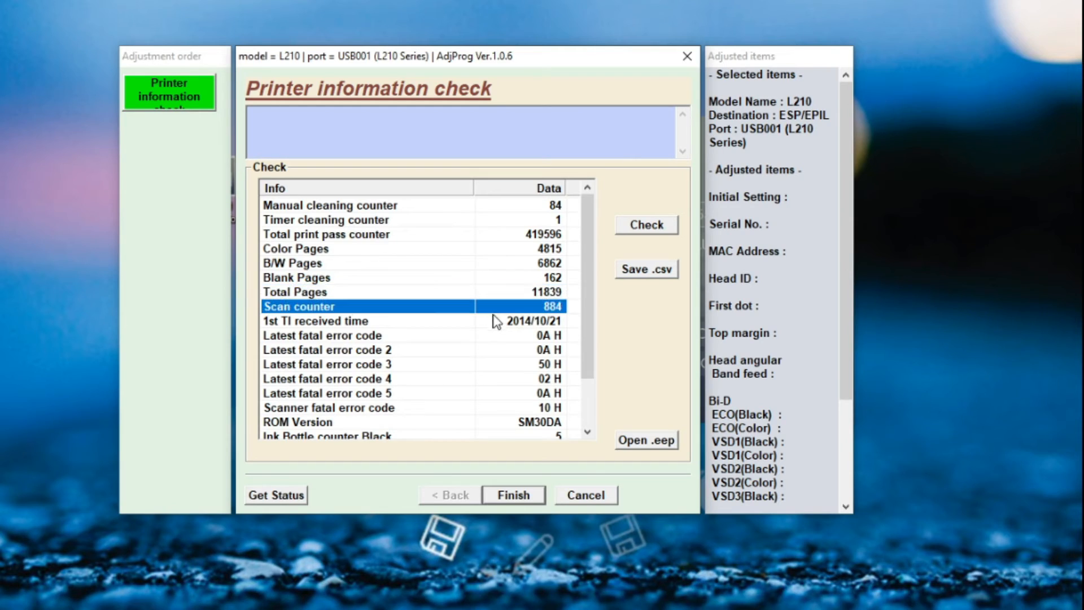
click(479, 337)
Examine the ROM version and ink bottle counters, recheck the scan counter and total pages, and finish the Printer information check
scroll(449, 372, down, 2)
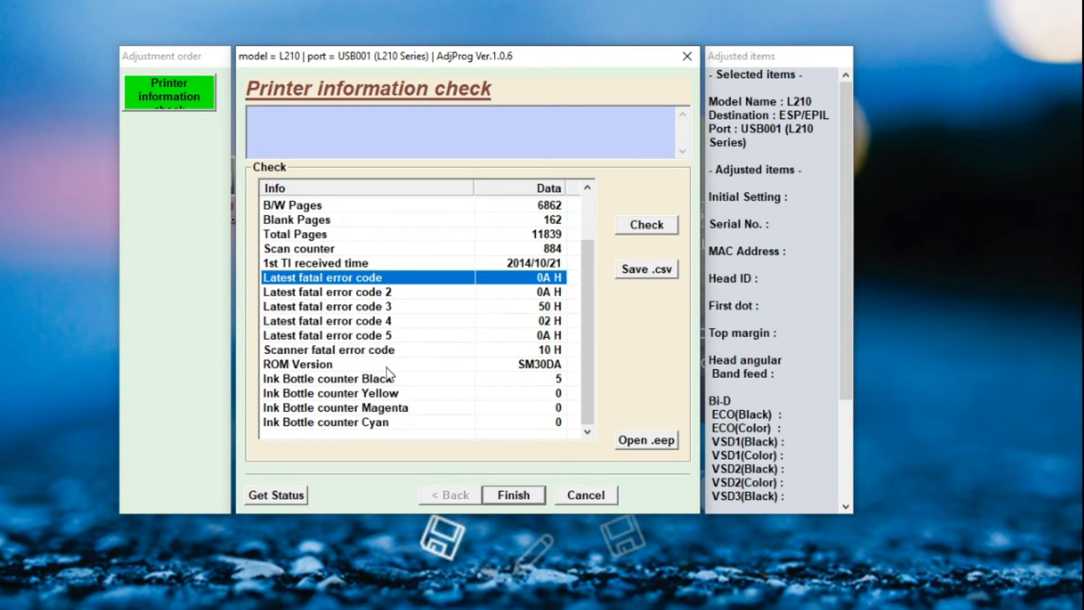
click(387, 366)
click(443, 379)
click(433, 407)
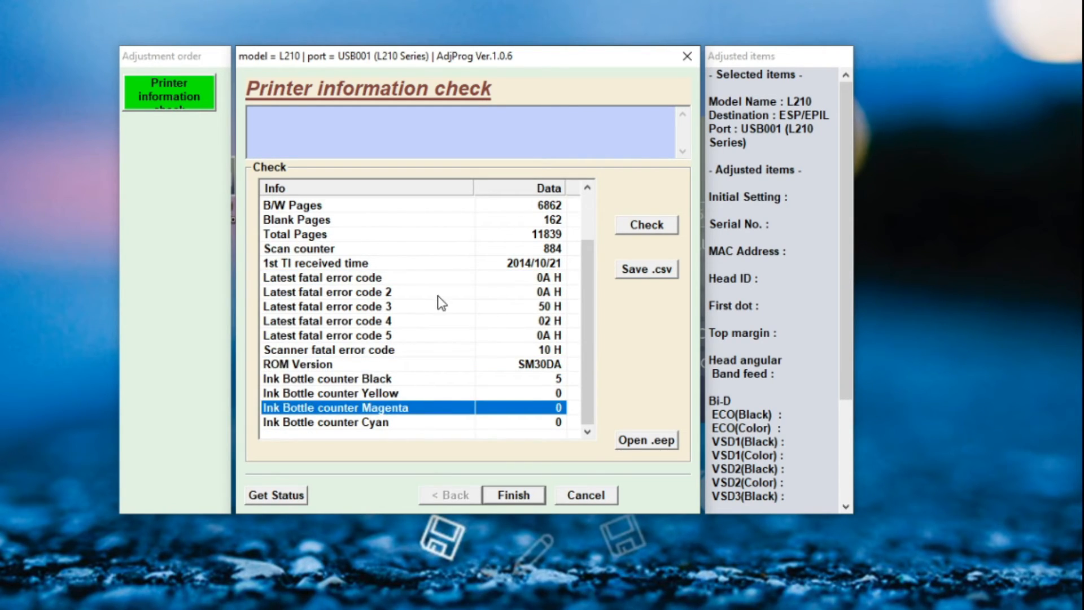
scroll(436, 305, up, 2)
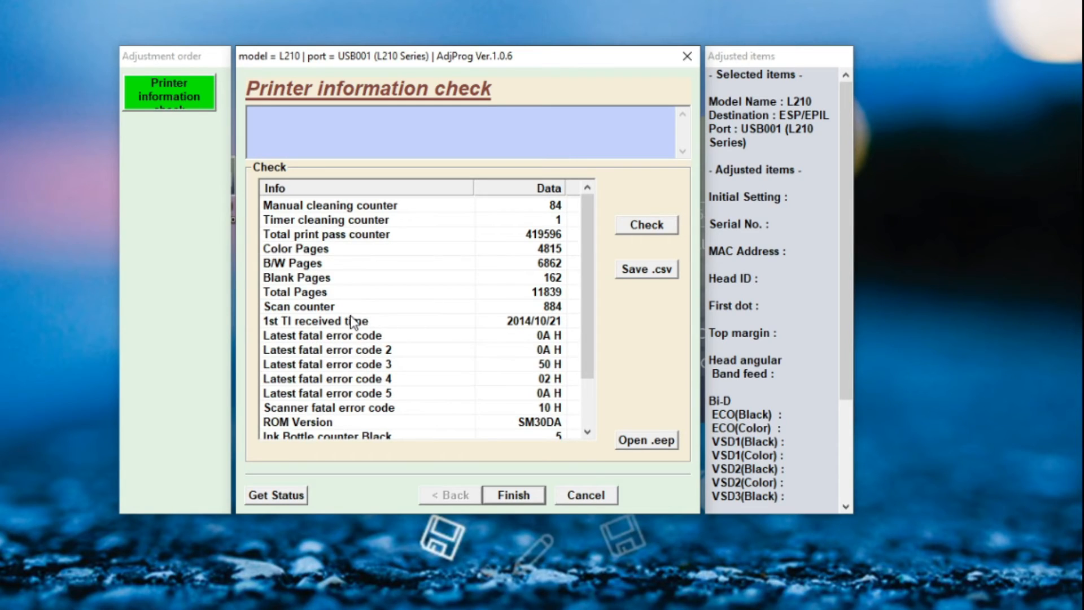
click(326, 307)
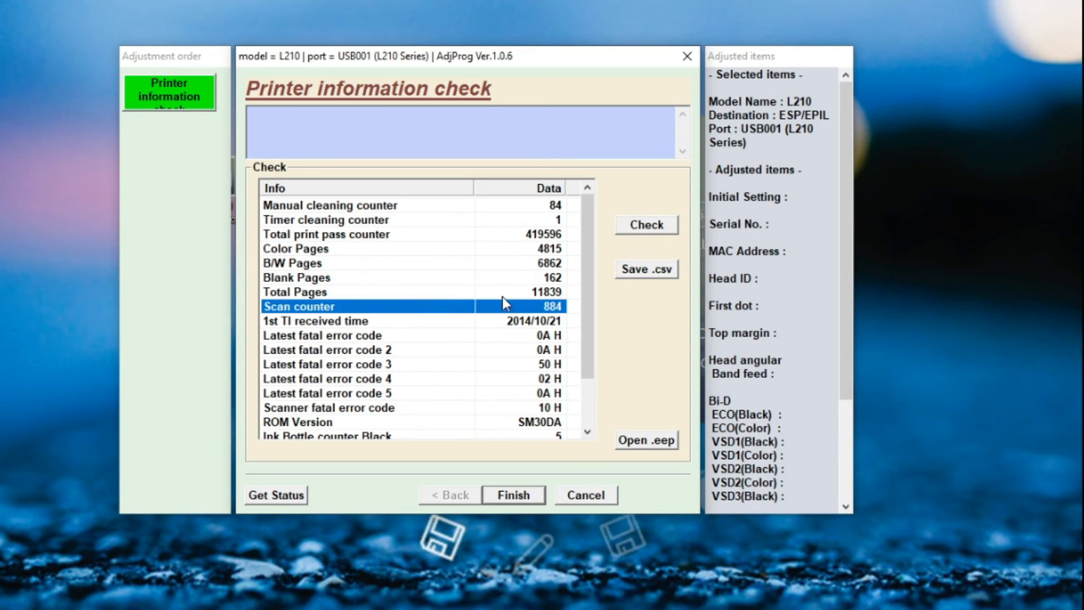
click(444, 294)
scroll(505, 303, down, 2)
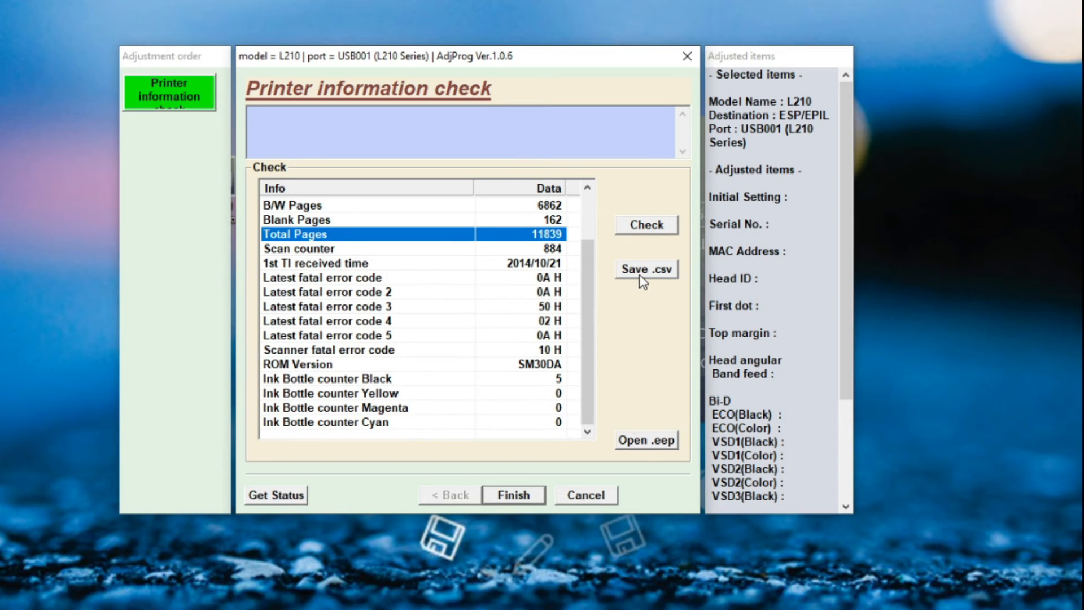
click(499, 489)
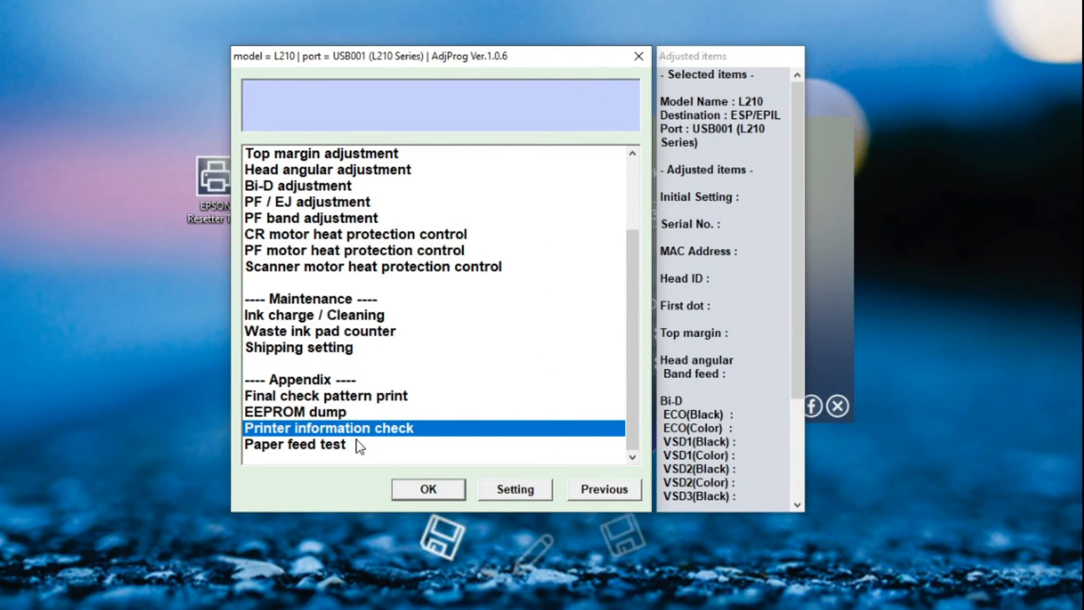
Look over the full adjustment list, return to the EPSON Adjustment Program start window and quit the program
scroll(412, 372, up, 2)
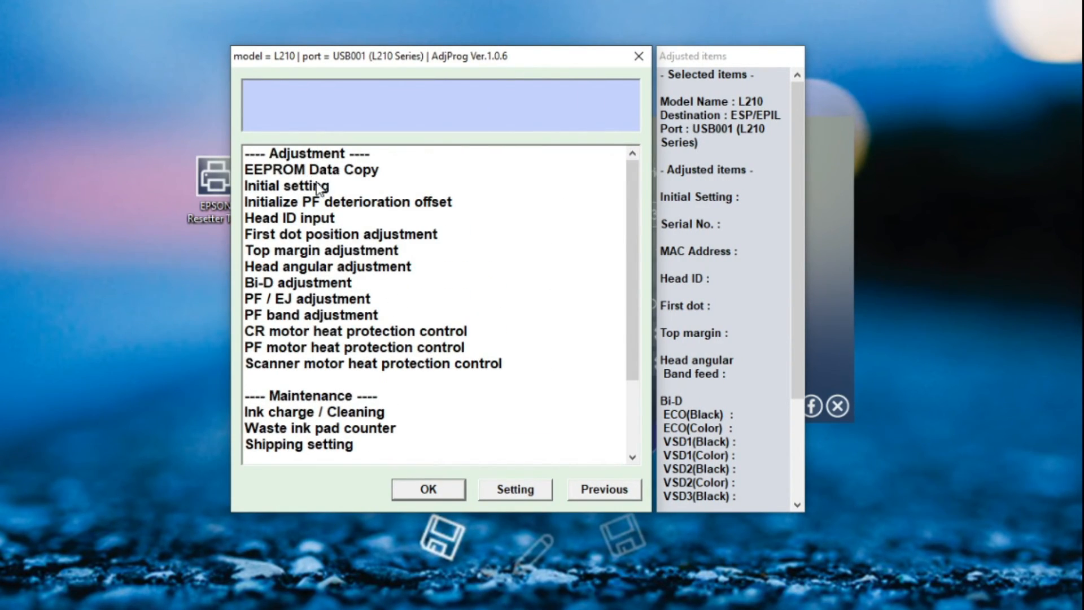
scroll(372, 356, down, 2)
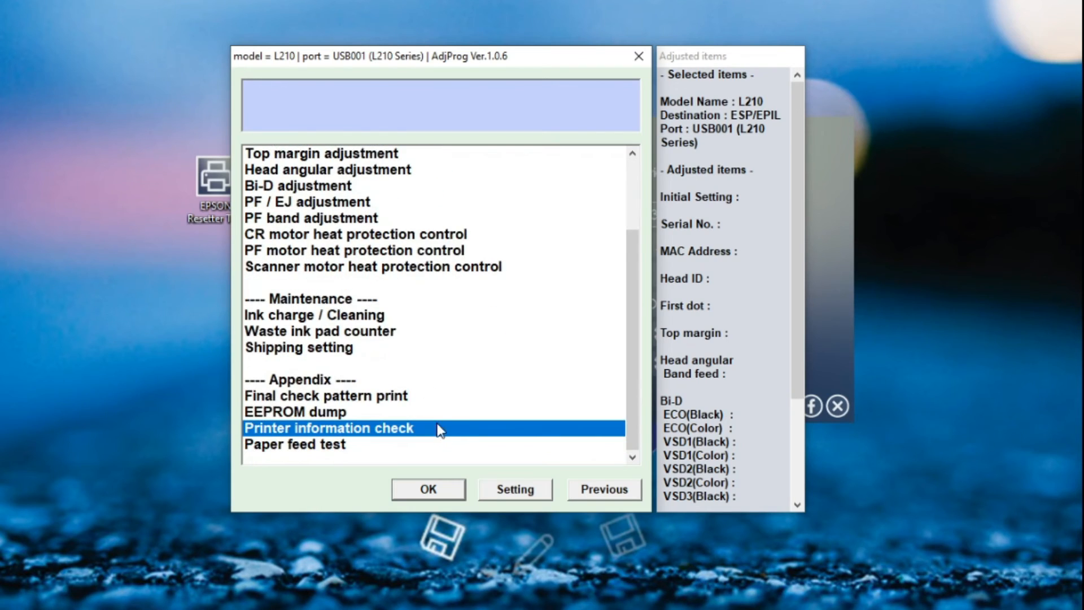
click(603, 491)
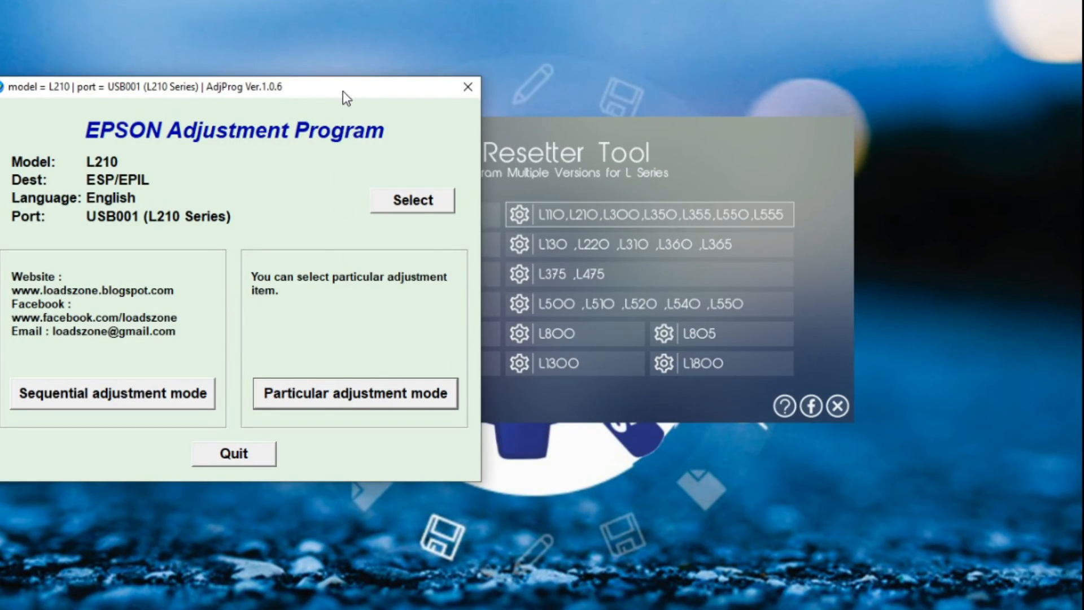
drag(343, 90, 571, 101)
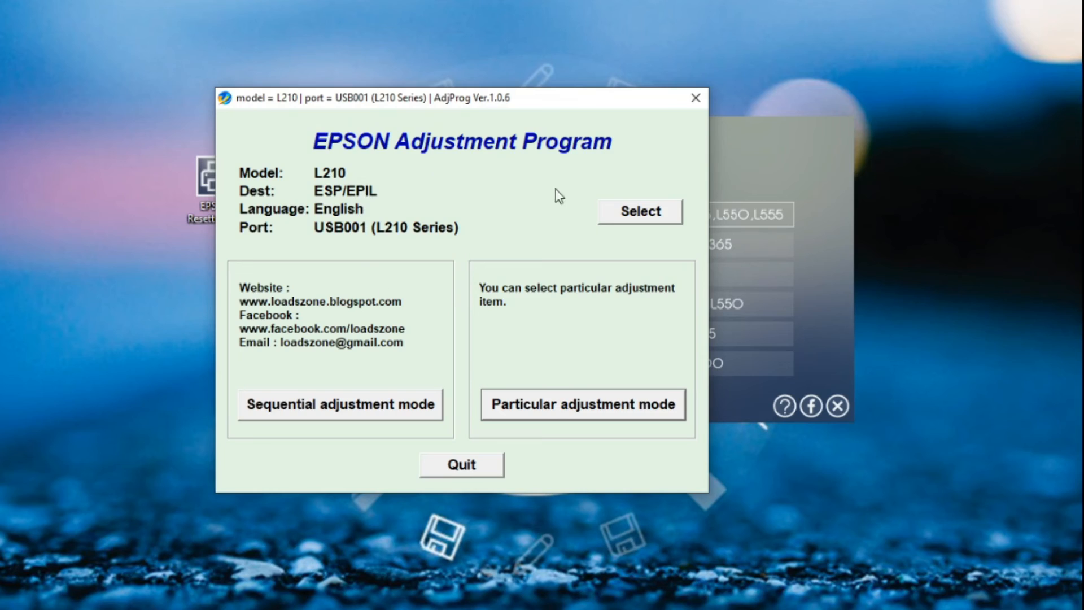
click(473, 465)
Reposition the EPSON Resetter Tool window and close the tool
drag(611, 132, 561, 127)
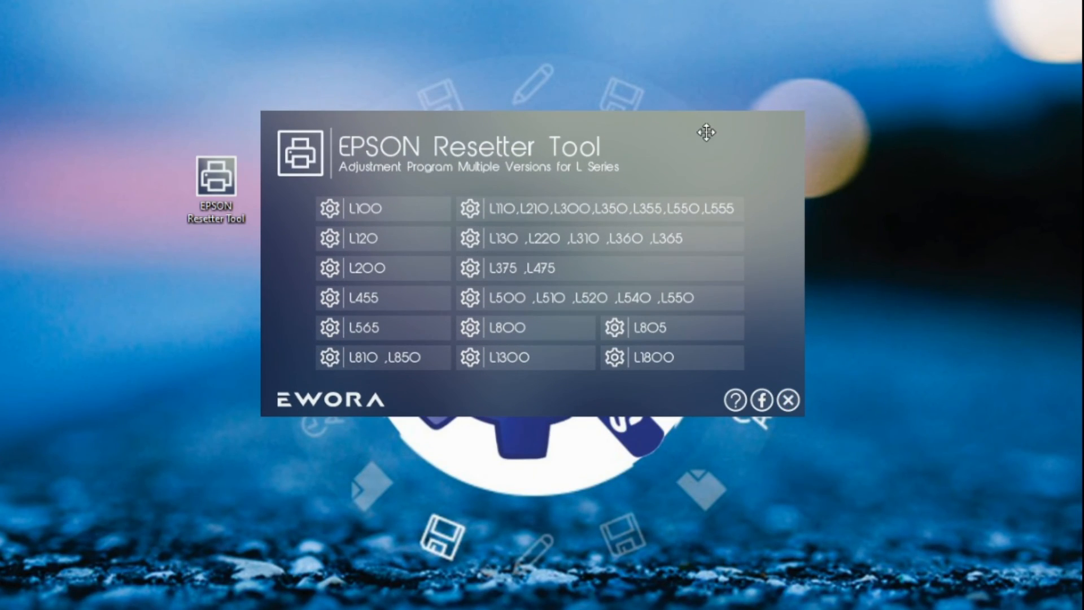
drag(706, 132, 721, 203)
click(806, 471)
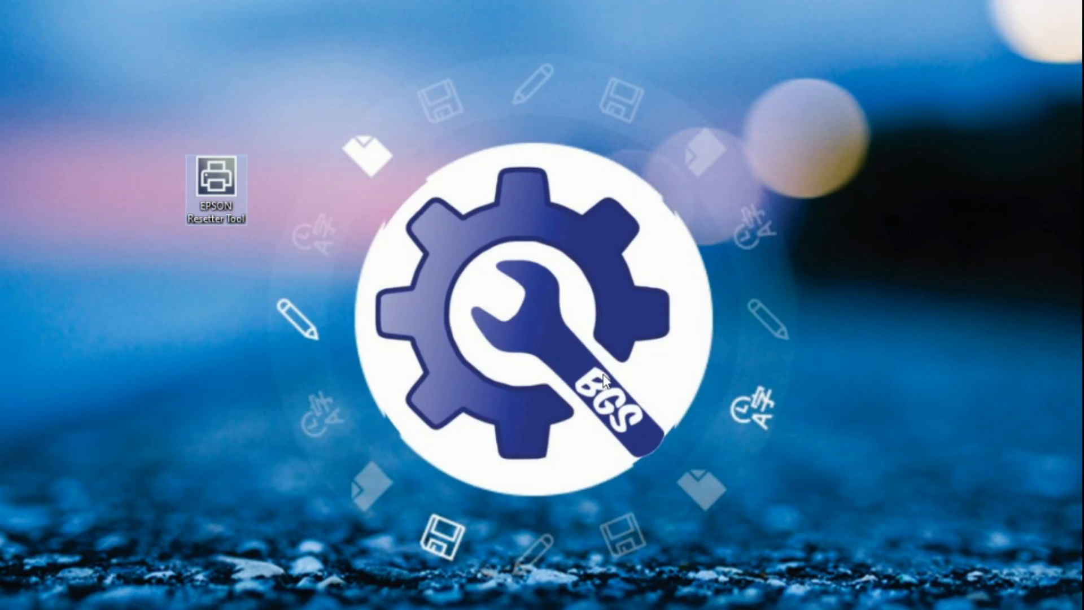